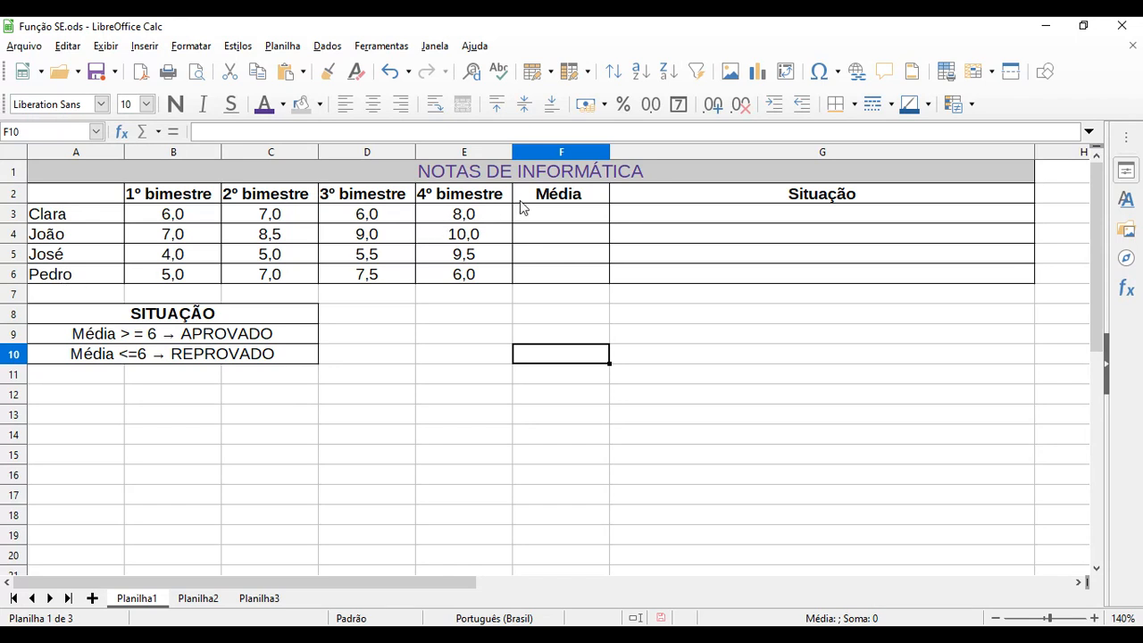
Enter the formula =MÉDIA(B3:E3) in cell F3 to average the first student's four bimester grades
{"action": "left_click", "coordinate": [561, 213]}
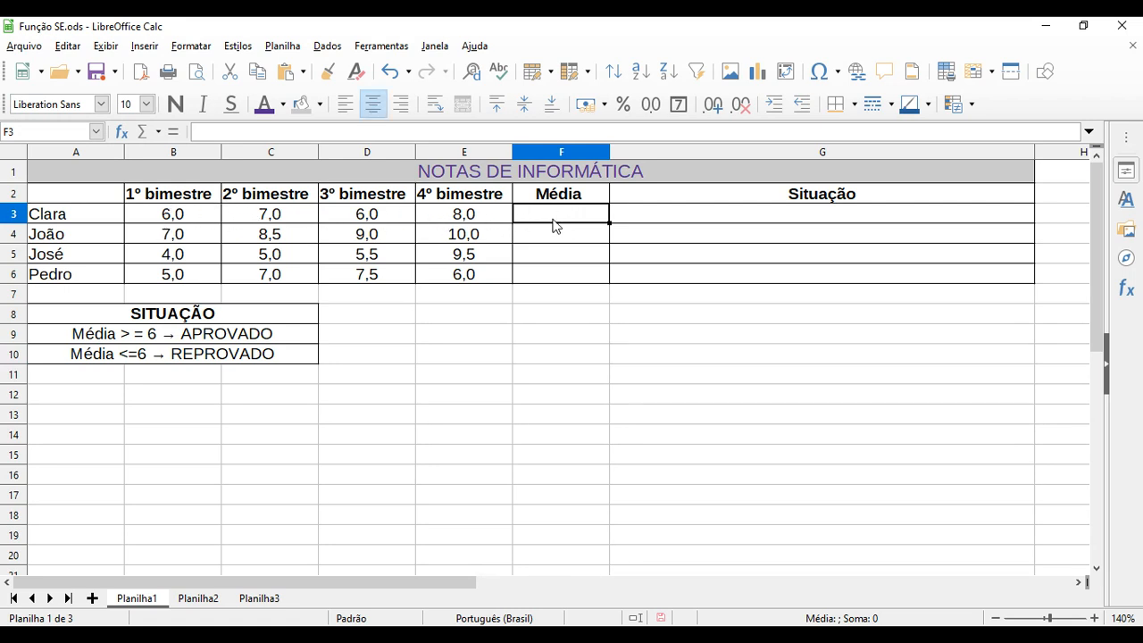
{"action": "left_click", "coordinate": [1094, 618]}
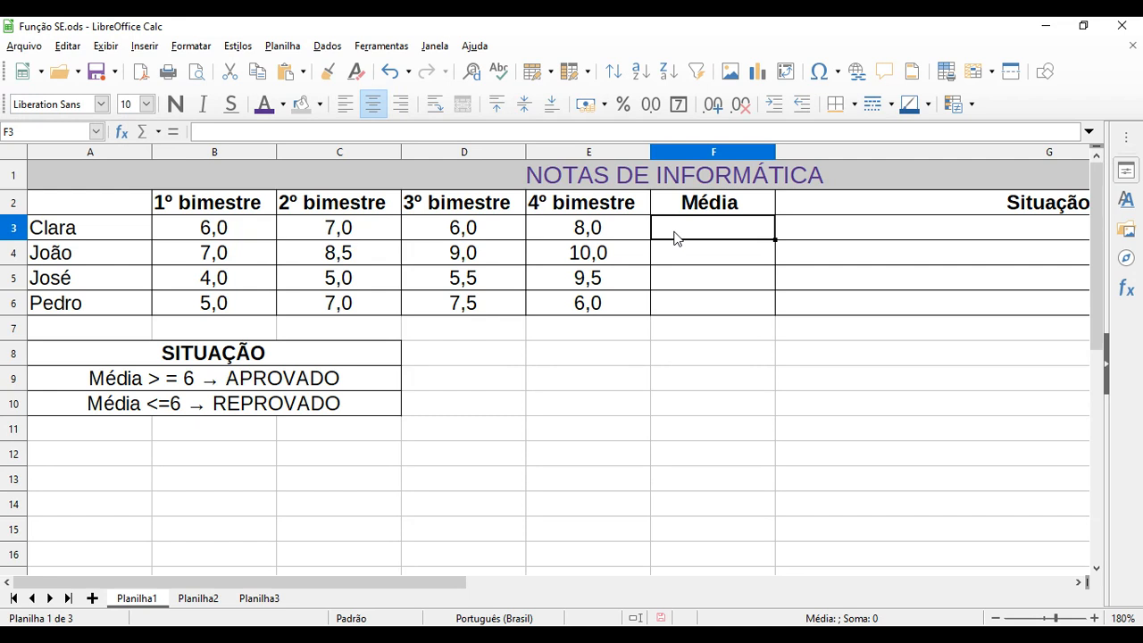
{"action": "type", "text": "="}
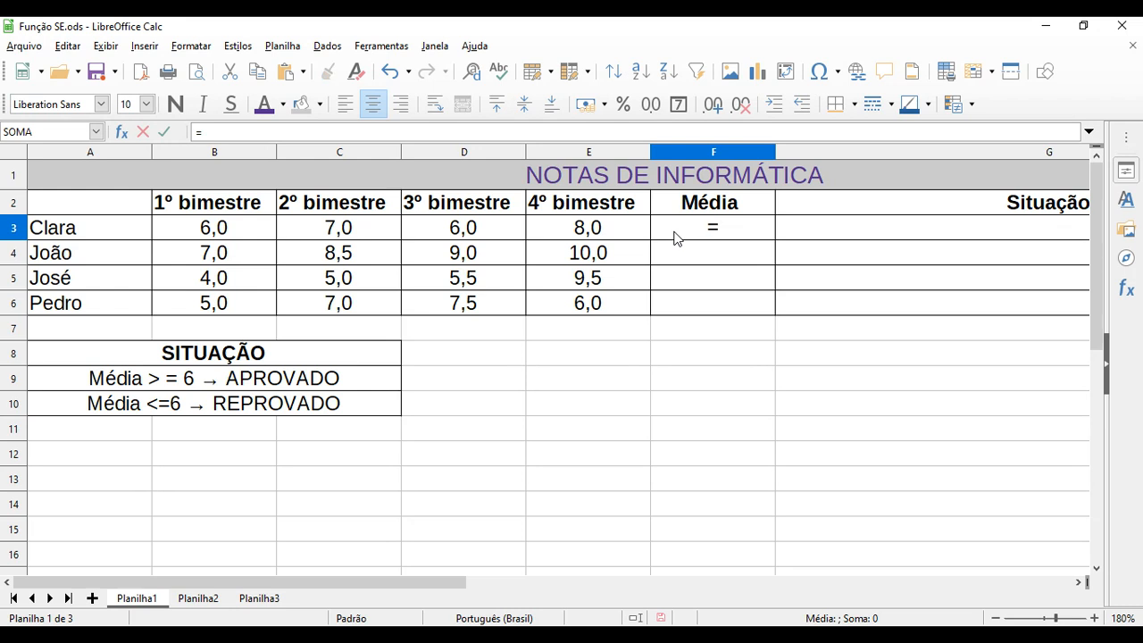
{"action": "type", "text": "M"}
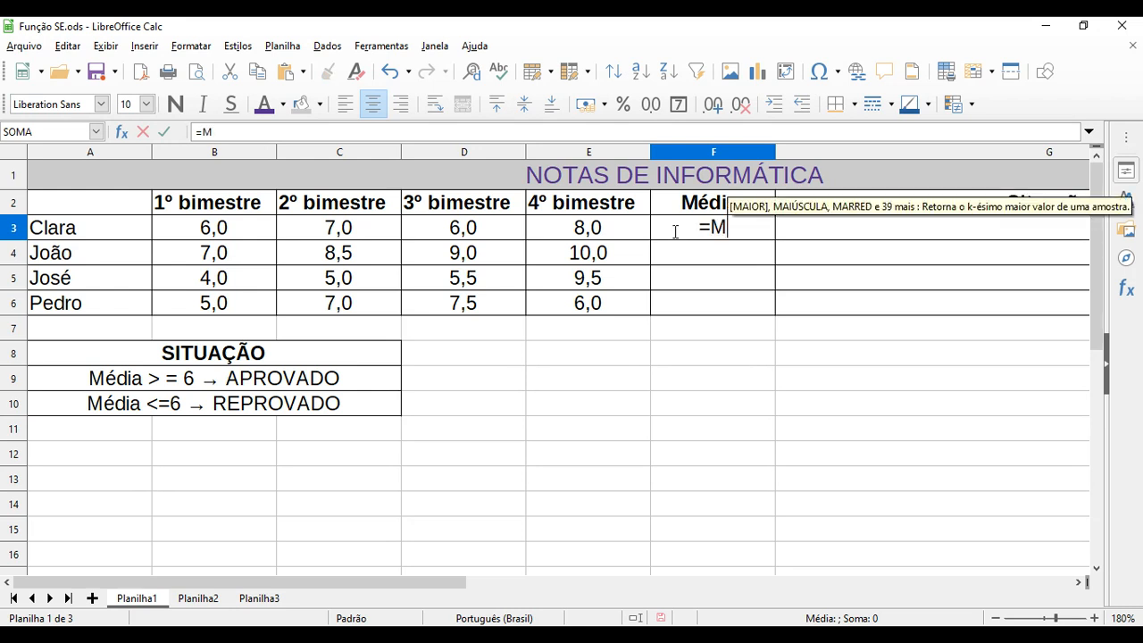
{"action": "type", "text": "édia"}
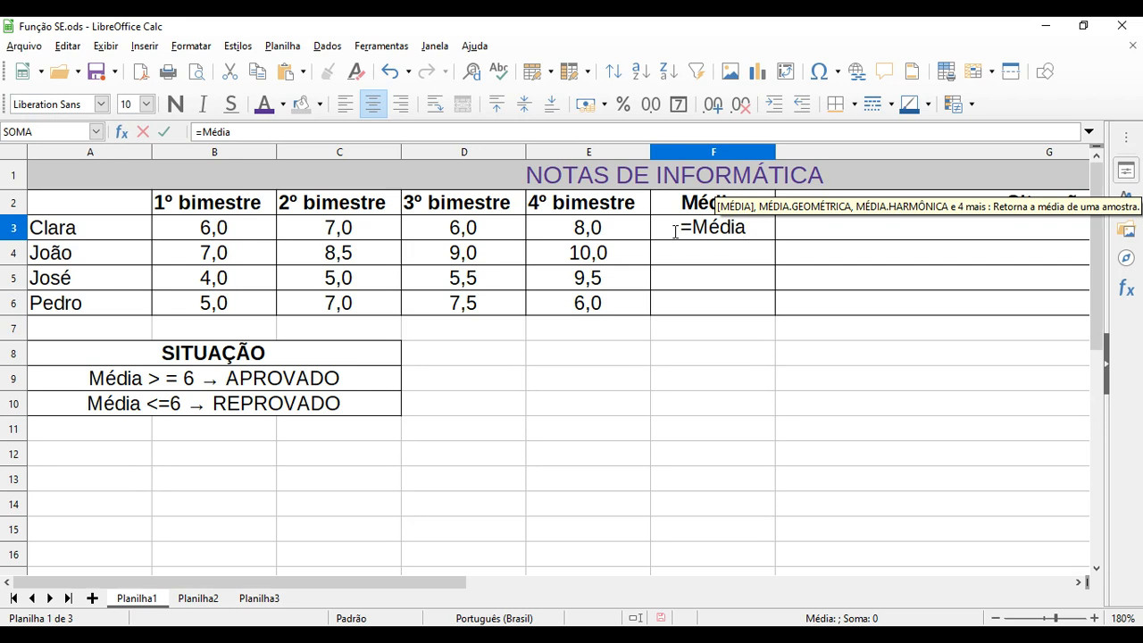
{"action": "scroll", "coordinate": [676, 232], "scroll_direction": "up", "scroll_amount": 2}
{"action": "type", "text": "("}
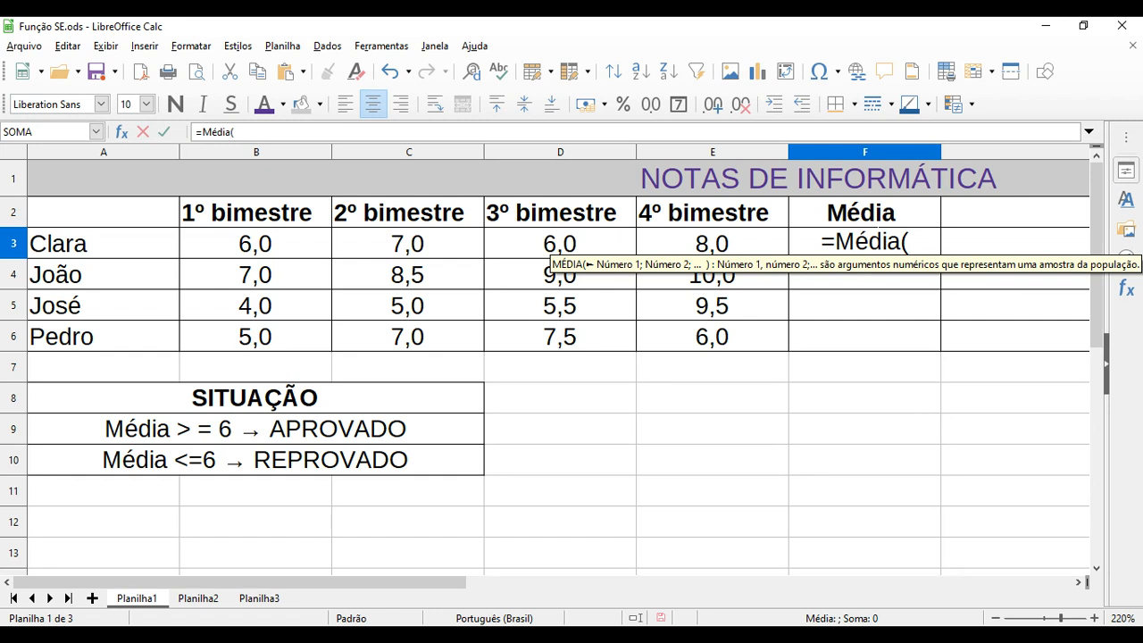
{"action": "left_click_drag", "start_coordinate": [280, 252], "coordinate": [778, 250]}
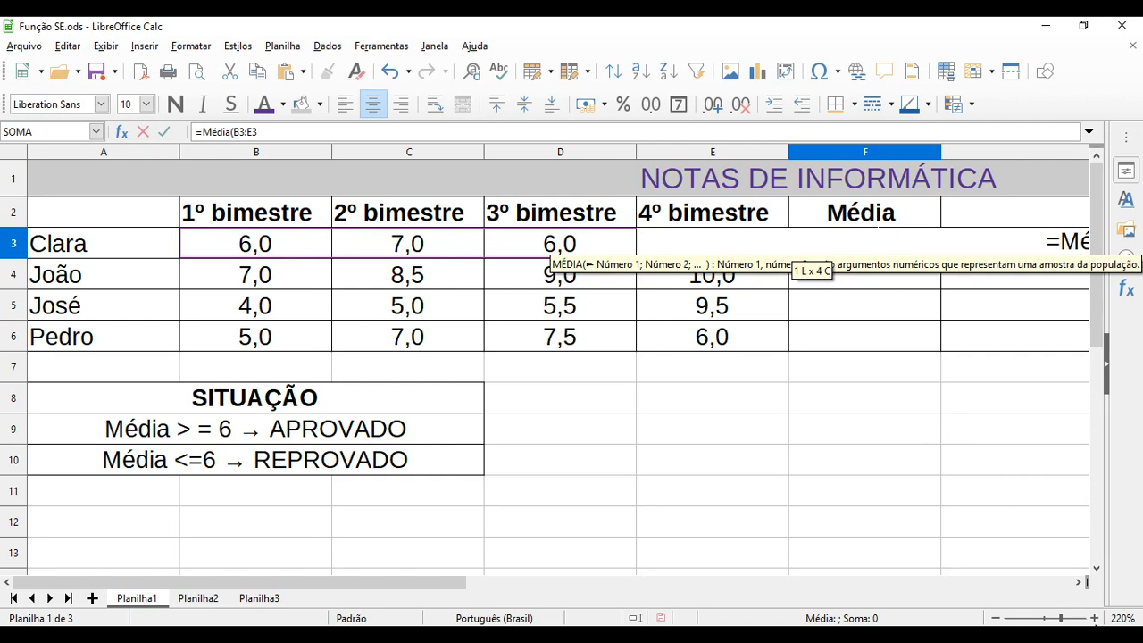
{"action": "left_click", "coordinate": [1094, 618]}
{"action": "left_click", "coordinate": [1094, 618]}
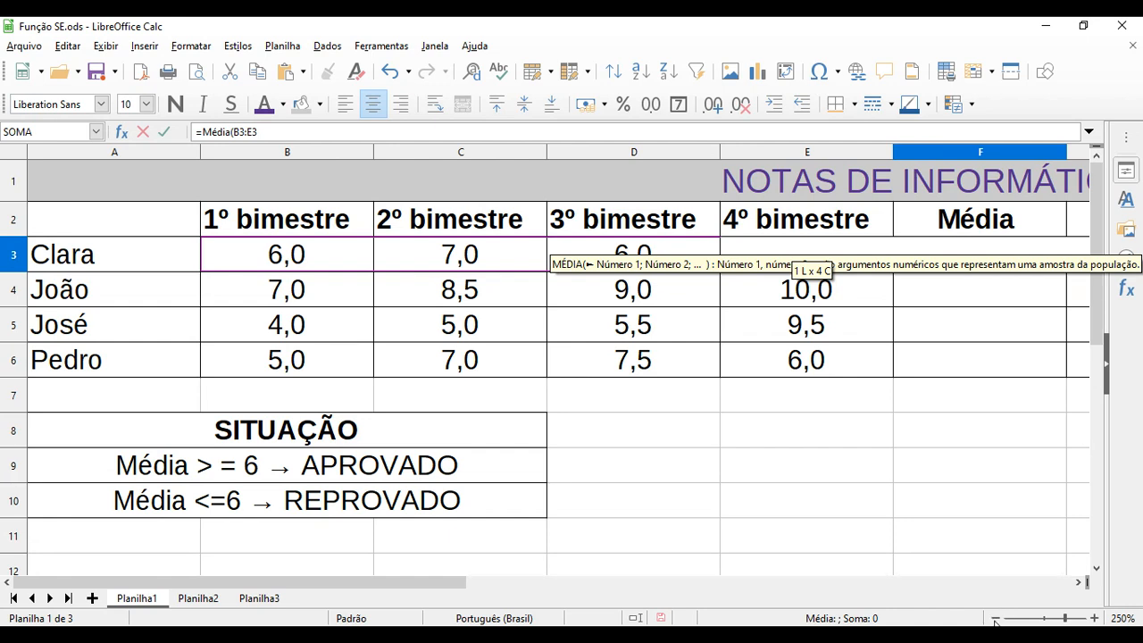
{"action": "left_click", "coordinate": [996, 618]}
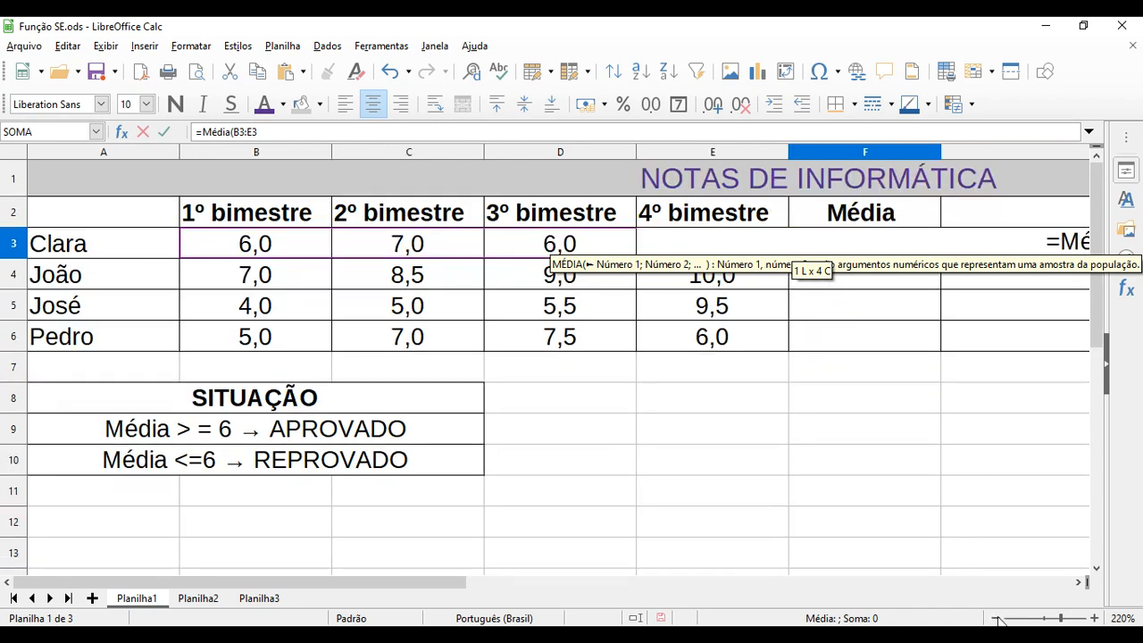
{"action": "left_click", "coordinate": [996, 618]}
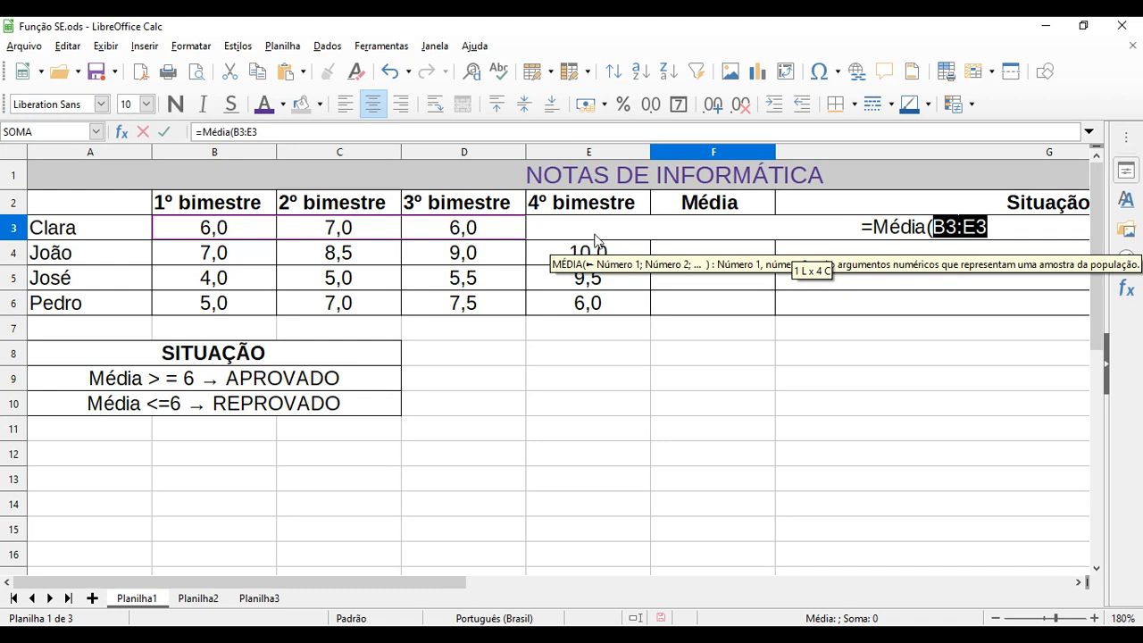
{"action": "type", "text": ")"}
{"action": "key", "text": "Return"}
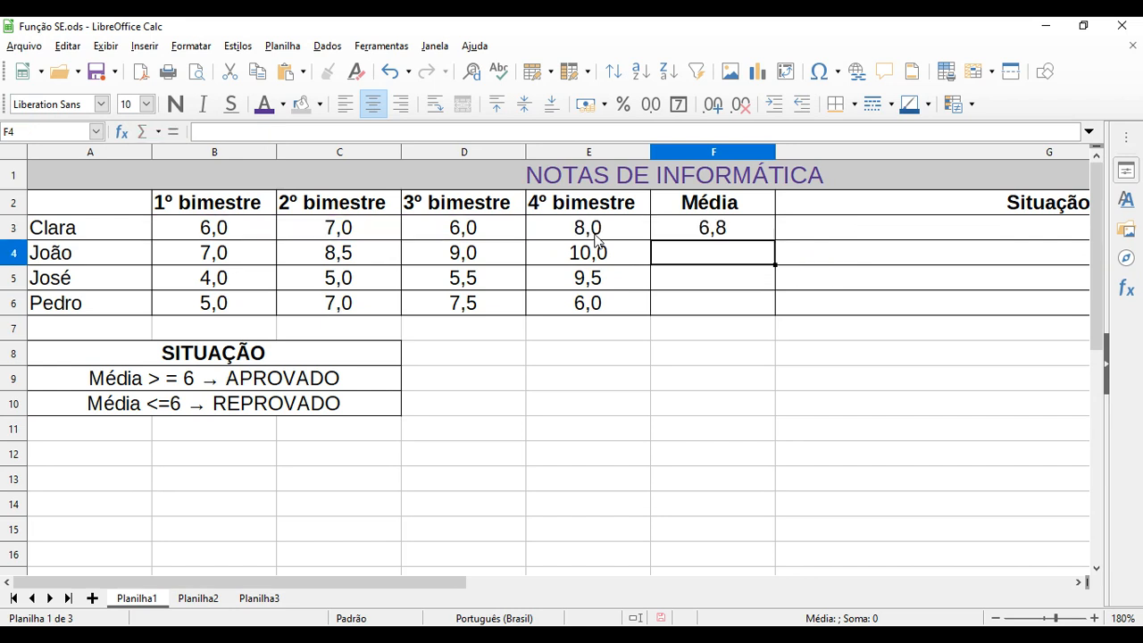
Try filling the average formula from F3 down to F6, and undo that fill
{"action": "left_click", "coordinate": [733, 230]}
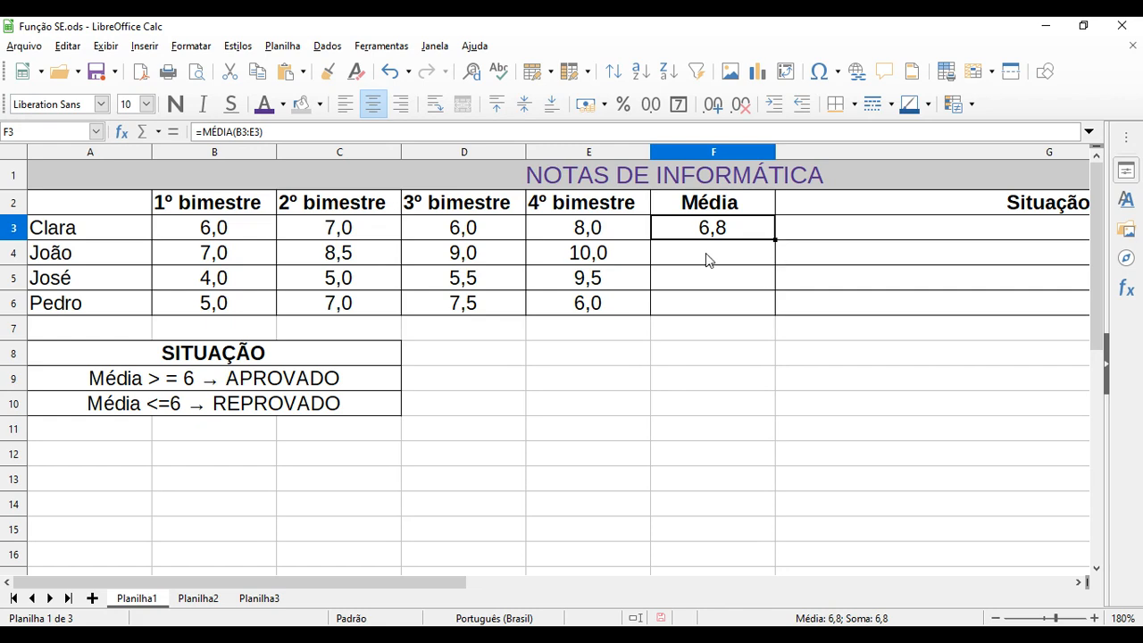
{"action": "left_click", "coordinate": [1094, 618]}
{"action": "left_click", "coordinate": [1094, 619]}
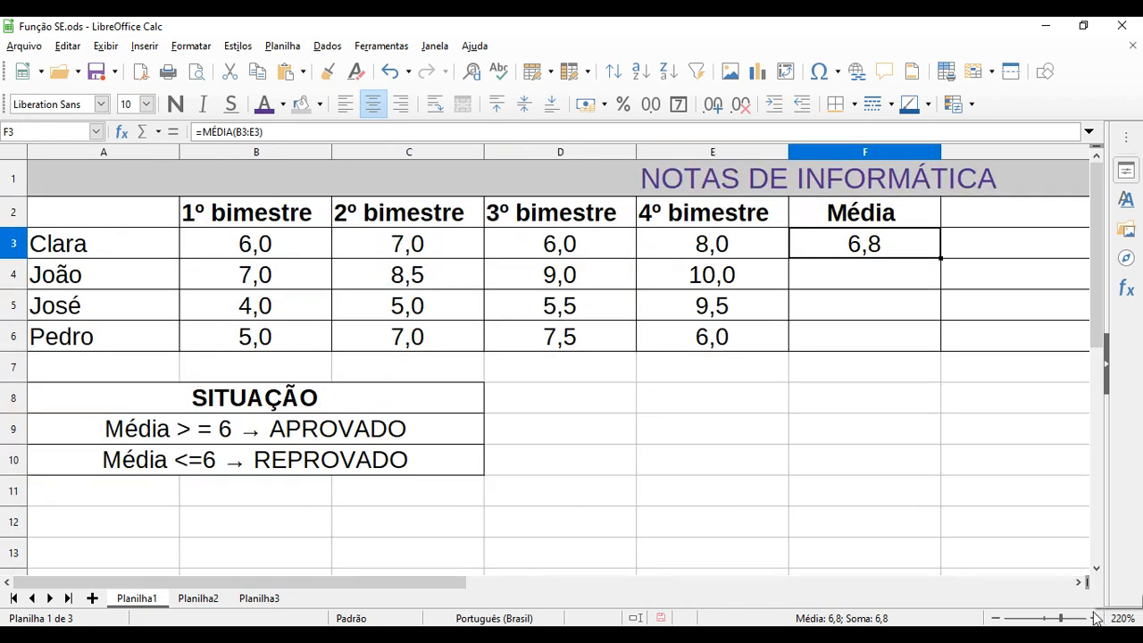
{"action": "double_click", "coordinate": [942, 258]}
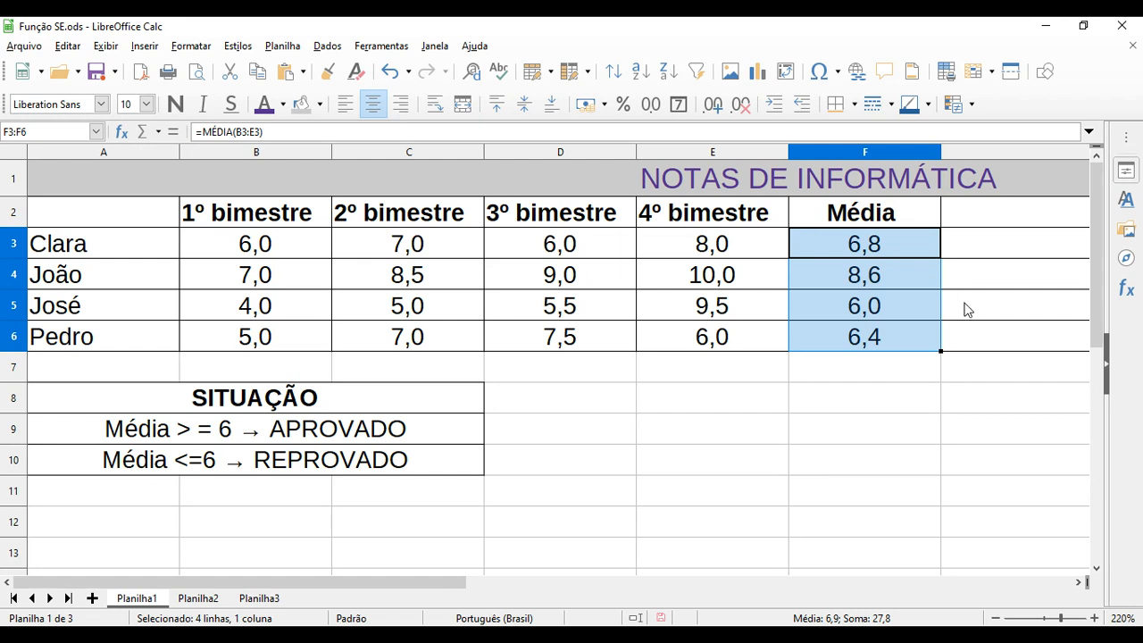
{"action": "key", "text": "ctrl+z"}
Copy the average formula from F3 down through F6 for the remaining students
{"action": "left_click", "coordinate": [929, 250]}
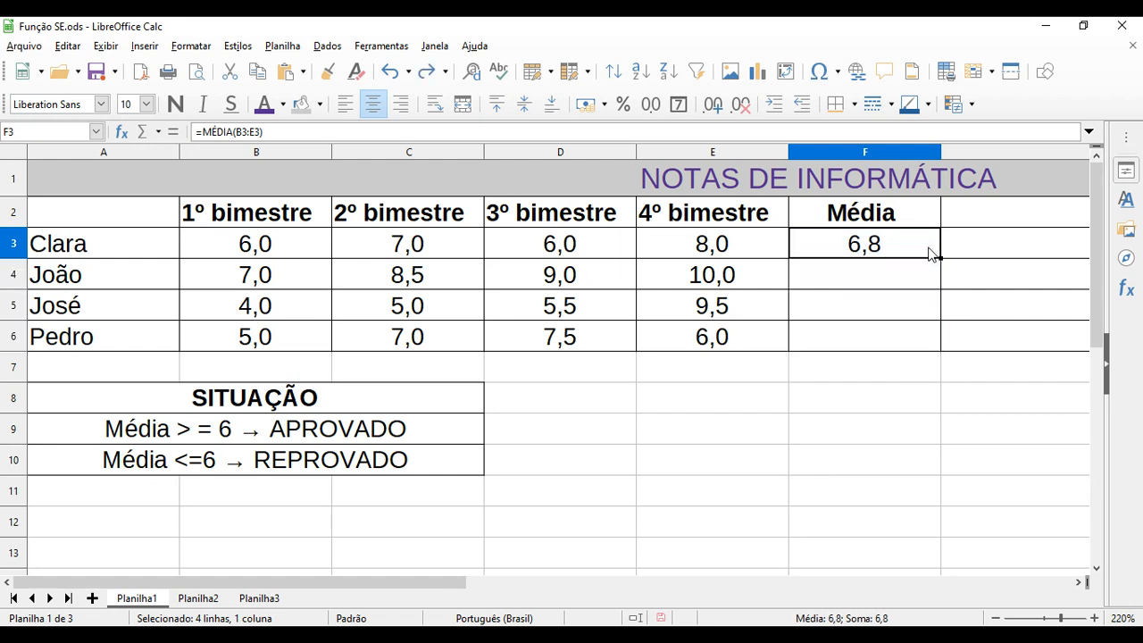
{"action": "left_click_drag", "start_coordinate": [941, 258], "coordinate": [932, 343]}
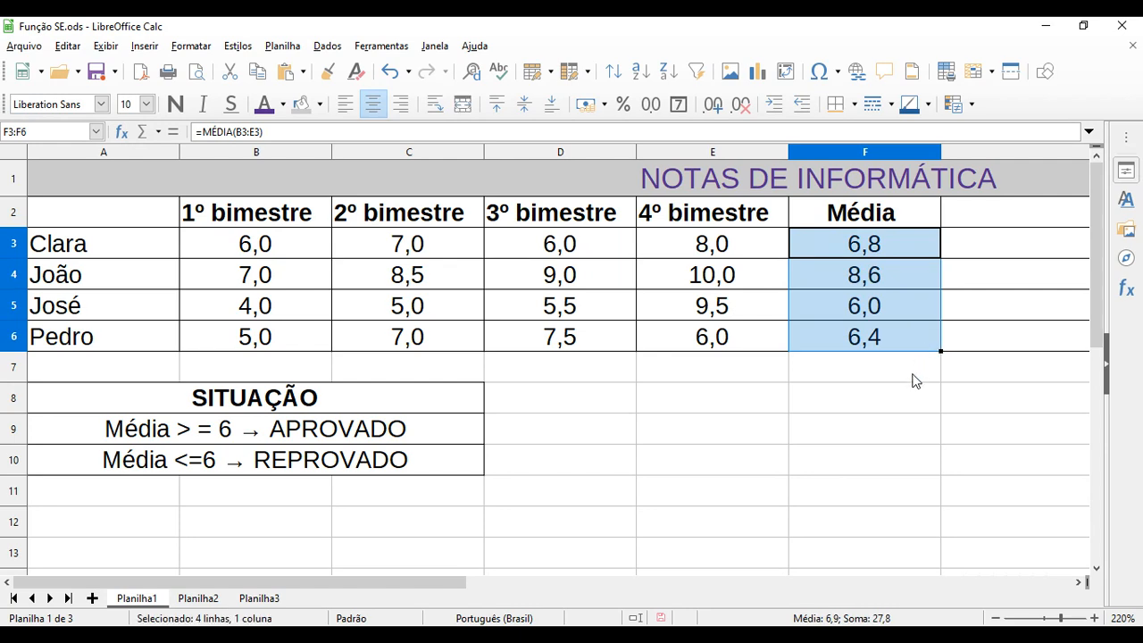
{"action": "left_click", "coordinate": [915, 378]}
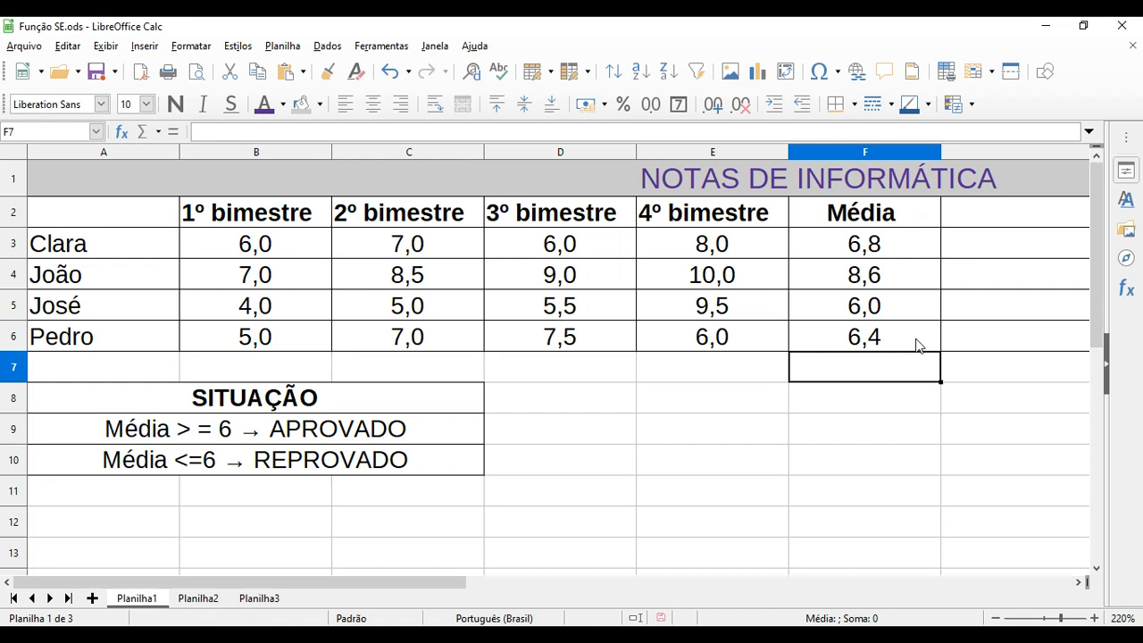
Inspect the copied average formula in F4, removing the stray G5 reference before leaving the cell
{"action": "left_click", "coordinate": [883, 281]}
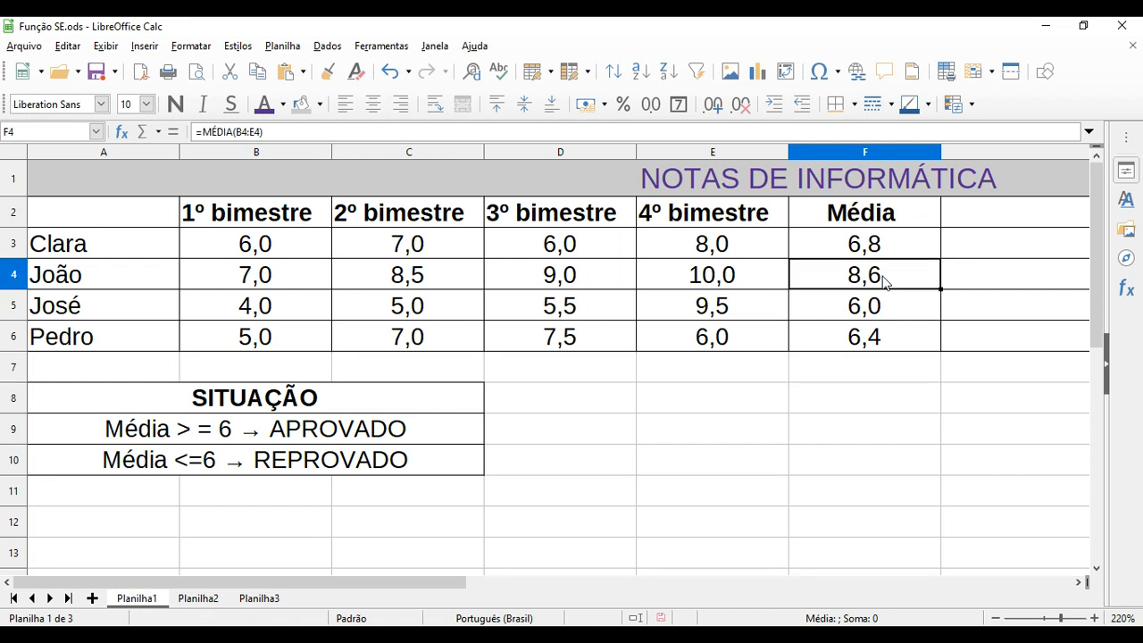
{"action": "double_click", "coordinate": [883, 280]}
{"action": "left_click_drag", "start_coordinate": [406, 582], "coordinate": [594, 568]}
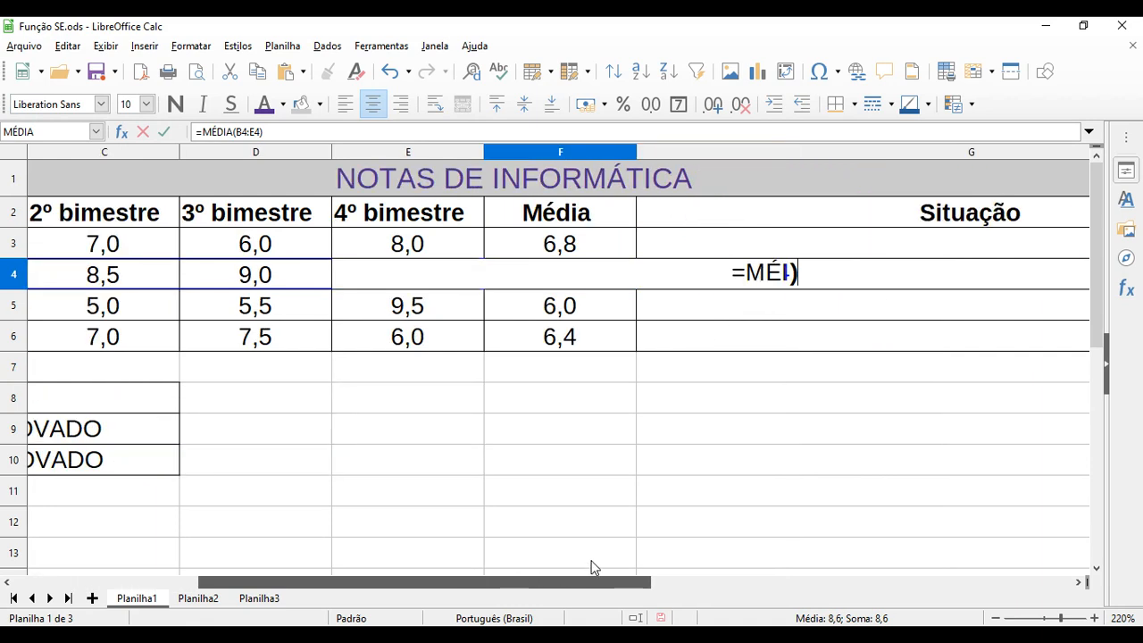
{"action": "left_click", "coordinate": [847, 308]}
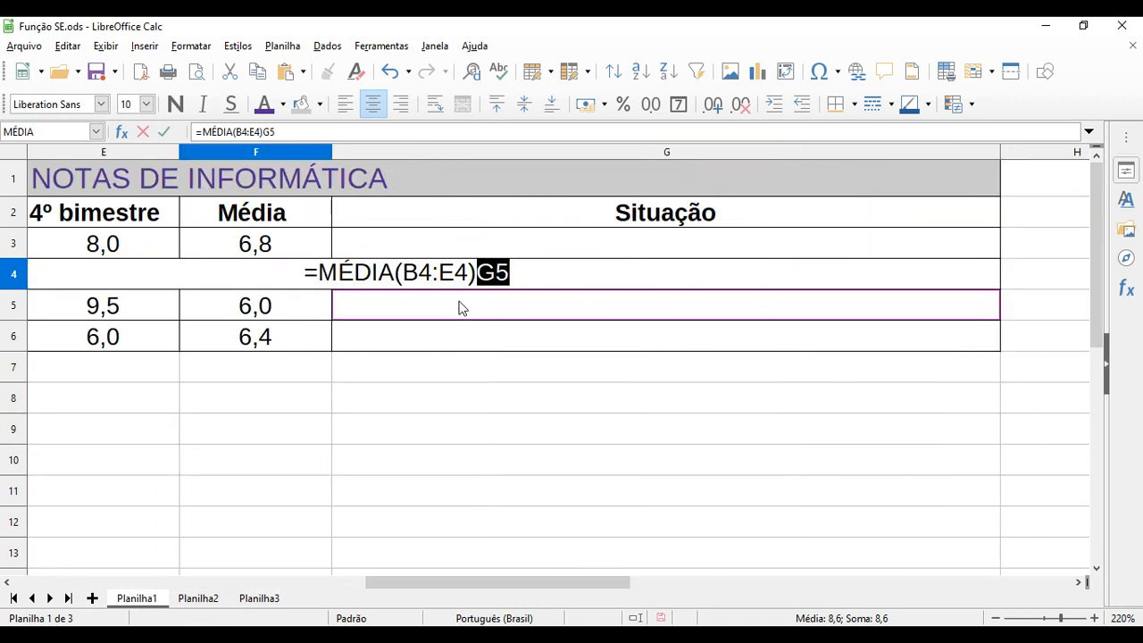
{"action": "left_click", "coordinate": [531, 271]}
{"action": "key", "text": "BackSpace"}
{"action": "key", "text": "BackSpace"}
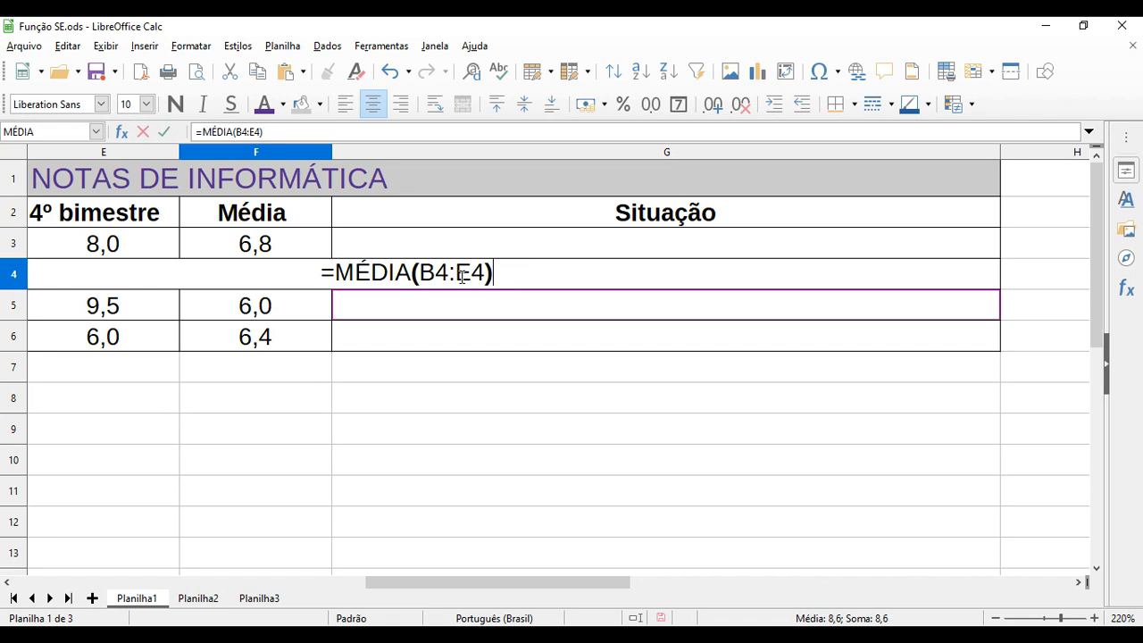
{"action": "key", "text": "Return"}
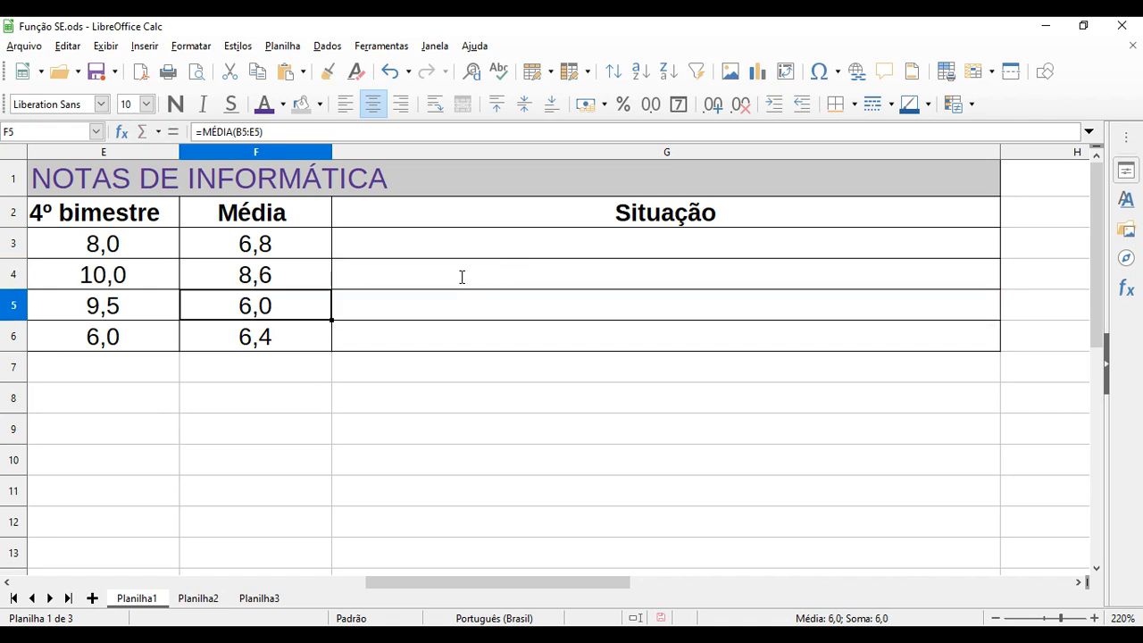
Inspect the cell ranges used by the copied average formulas in F5 and F6
{"action": "double_click", "coordinate": [297, 308]}
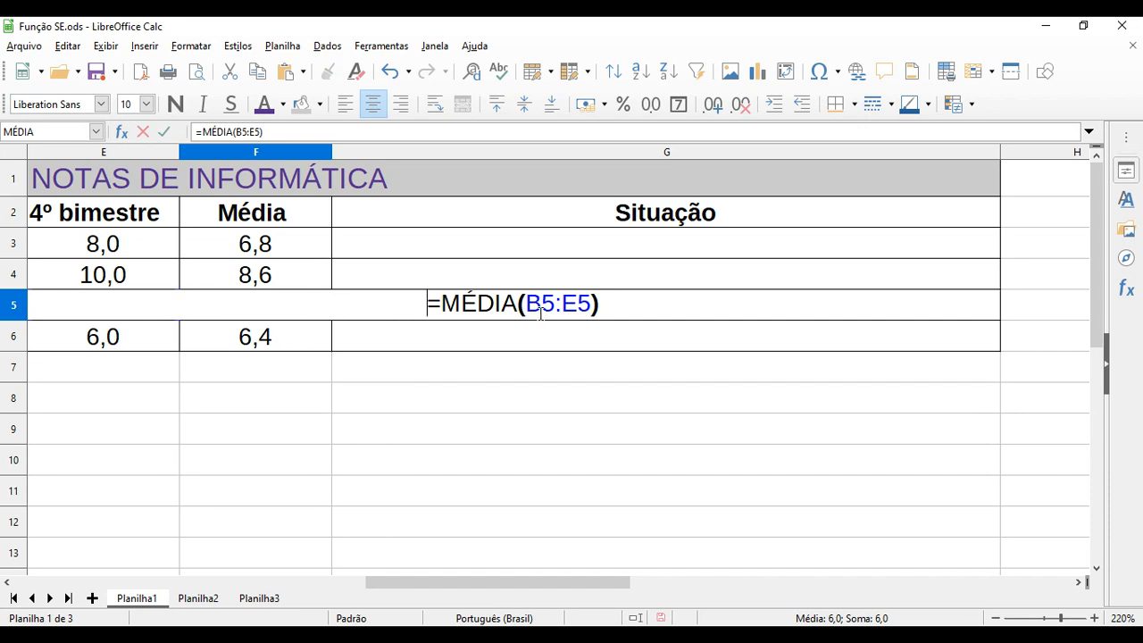
{"action": "key", "text": "Return"}
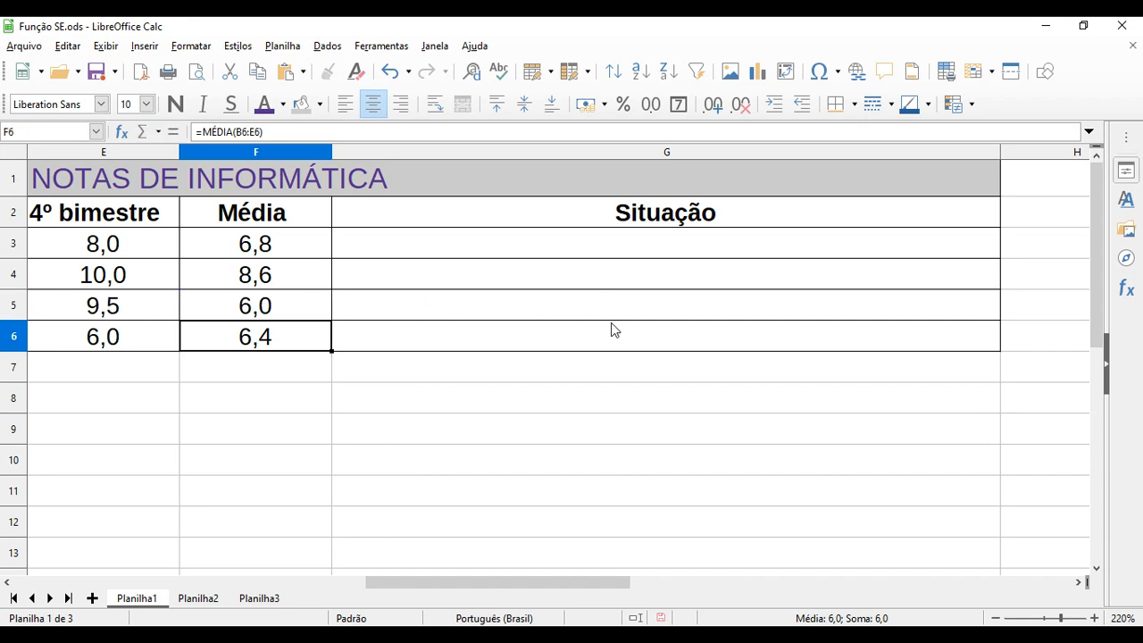
{"action": "double_click", "coordinate": [280, 339]}
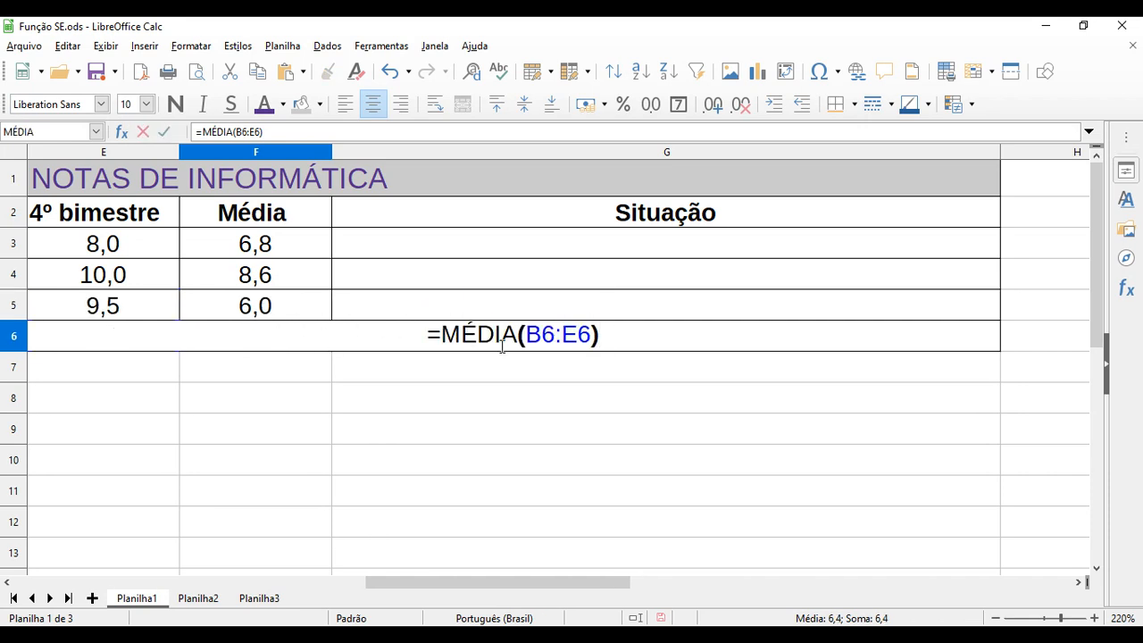
{"action": "key", "text": "Return"}
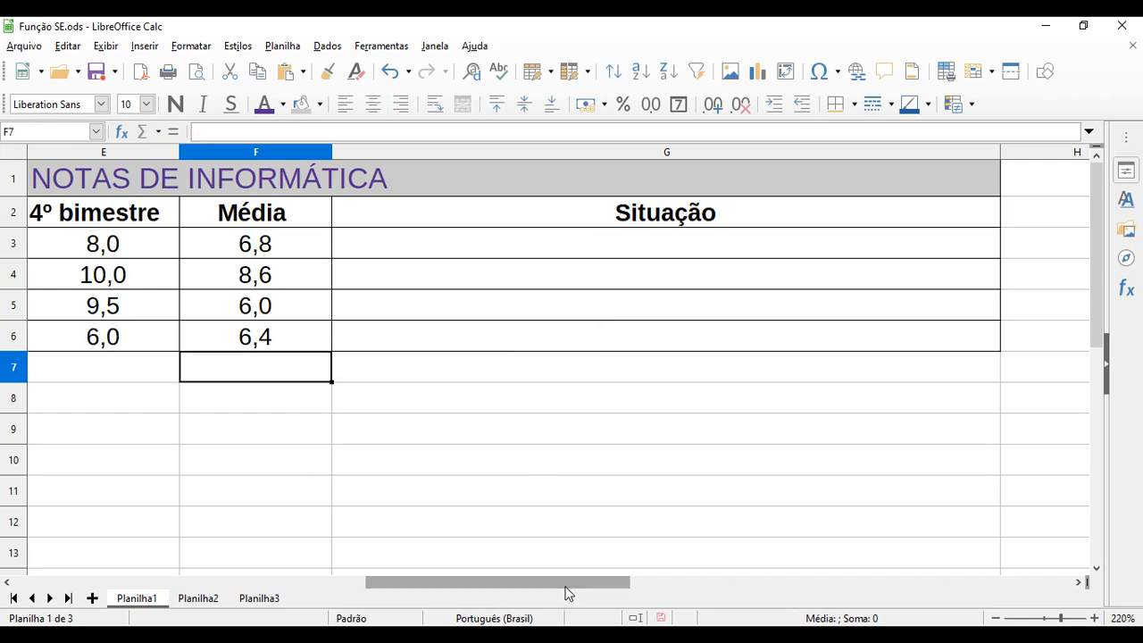
Recheck the average formula in F6 with the grade columns and the Situação column in view
{"action": "left_click_drag", "start_coordinate": [565, 590], "coordinate": [358, 584]}
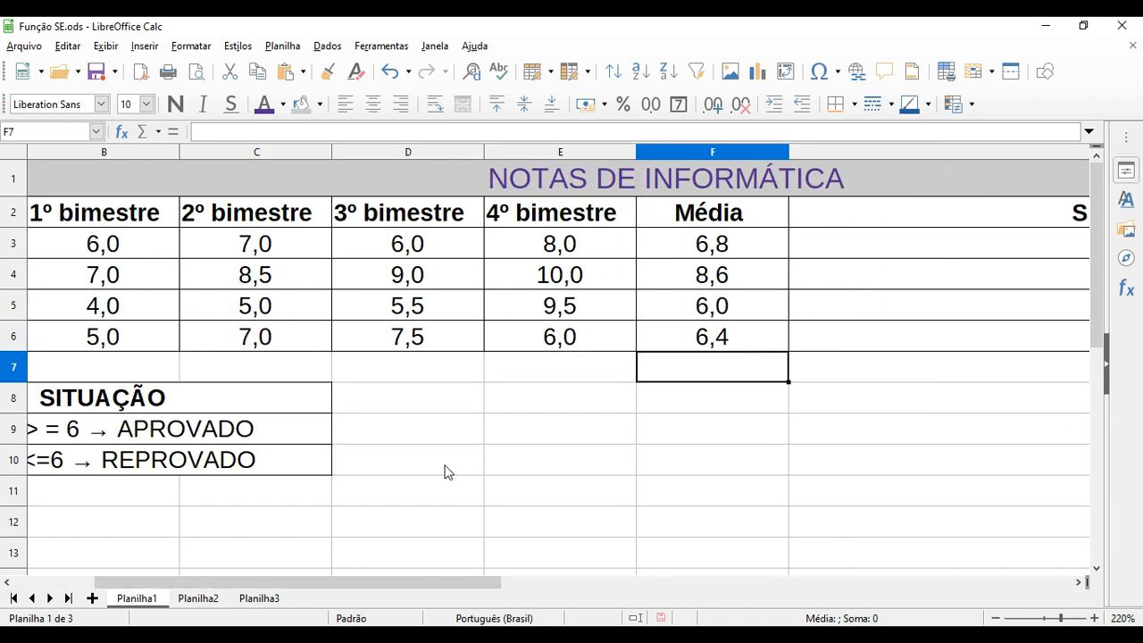
{"action": "left_click_drag", "start_coordinate": [441, 584], "coordinate": [460, 585]}
{"action": "left_click", "coordinate": [995, 618]}
{"action": "left_click", "coordinate": [995, 618]}
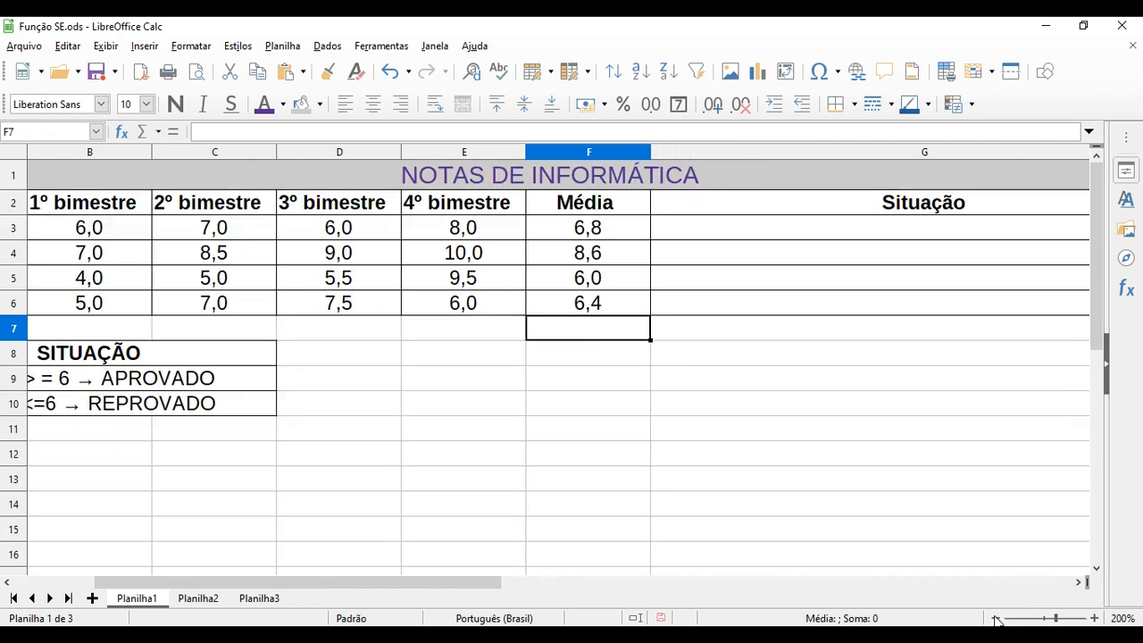
{"action": "left_click", "coordinate": [995, 618]}
{"action": "double_click", "coordinate": [524, 291]}
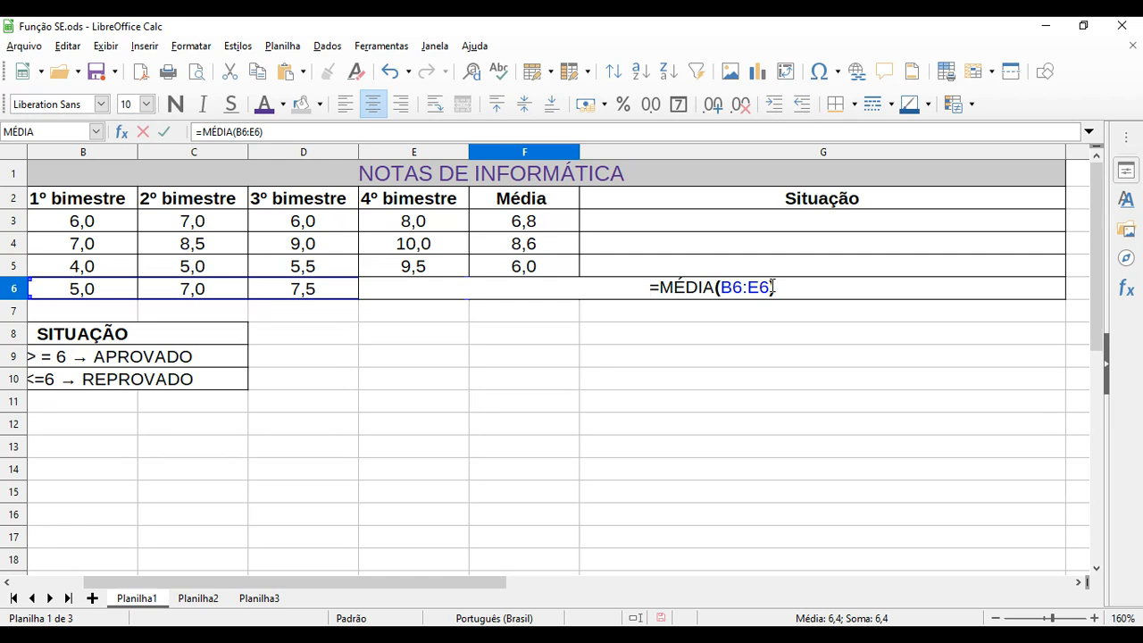
{"action": "key", "text": "Return"}
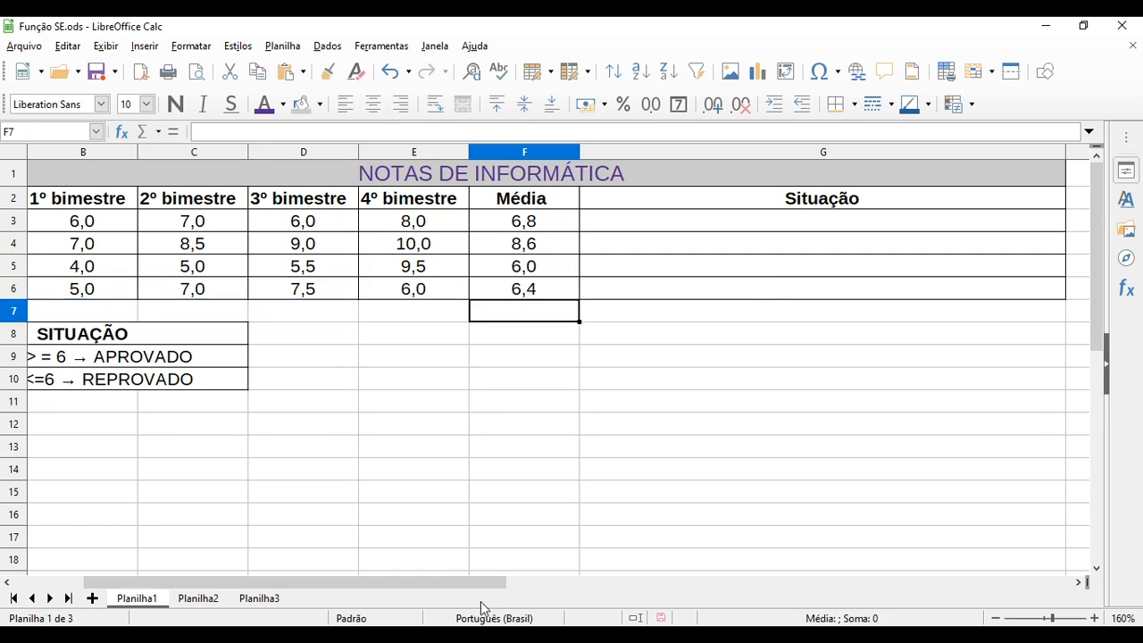
Examine the approval and failure criteria in the SITUAÇÃO table alongside the students' averages
{"action": "left_click_drag", "start_coordinate": [464, 581], "coordinate": [413, 588]}
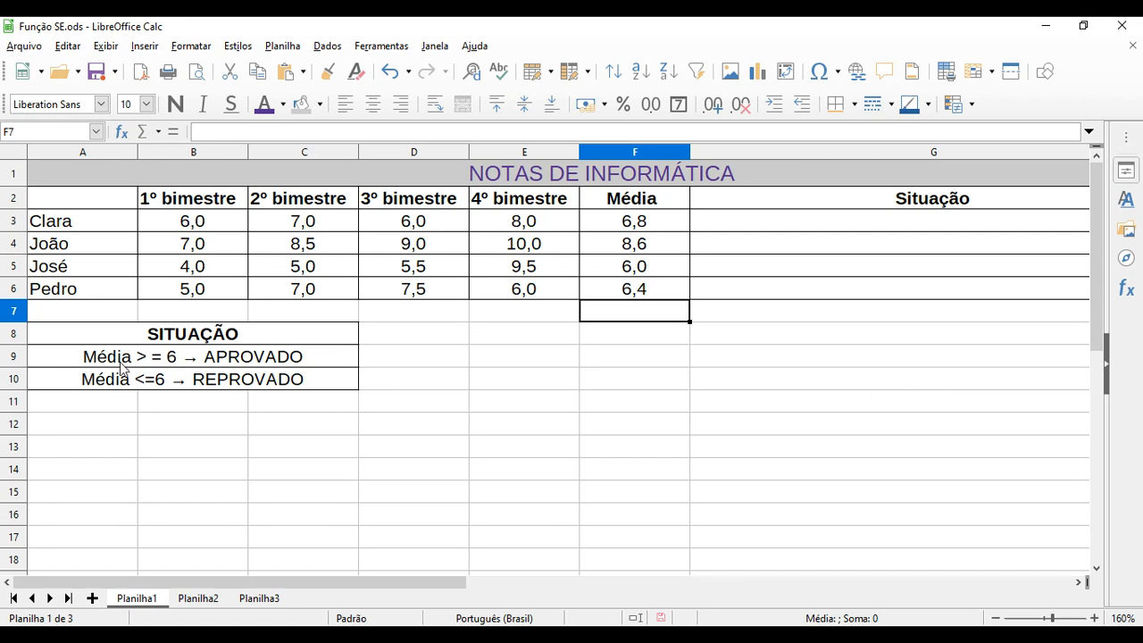
{"action": "left_click", "coordinate": [1094, 618]}
{"action": "left_click", "coordinate": [1095, 618]}
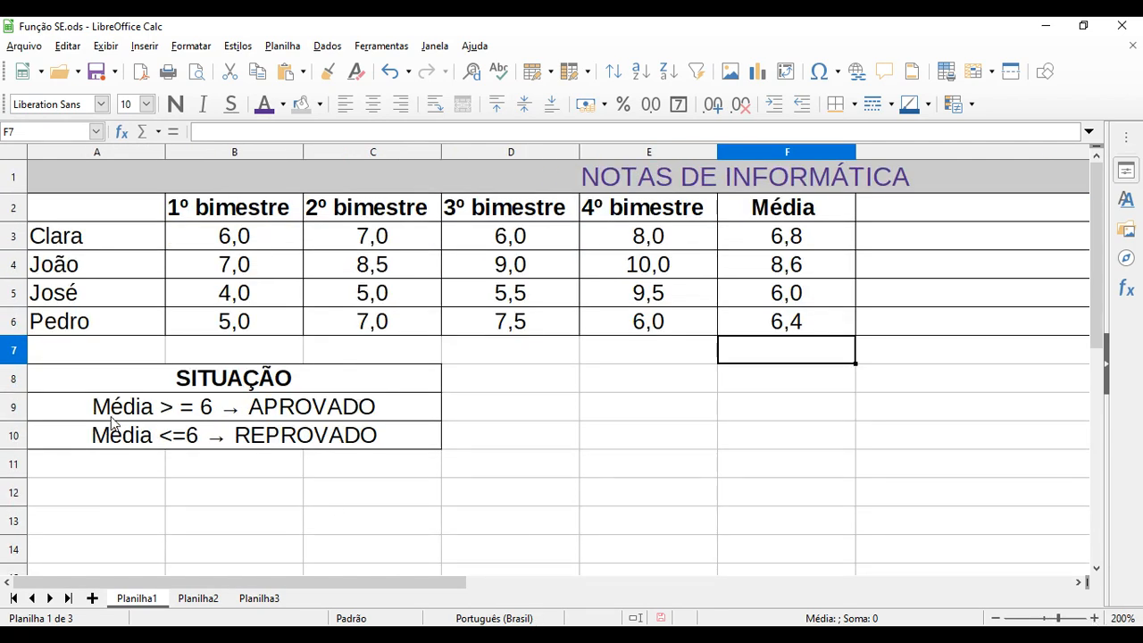
{"action": "left_click", "coordinate": [259, 409]}
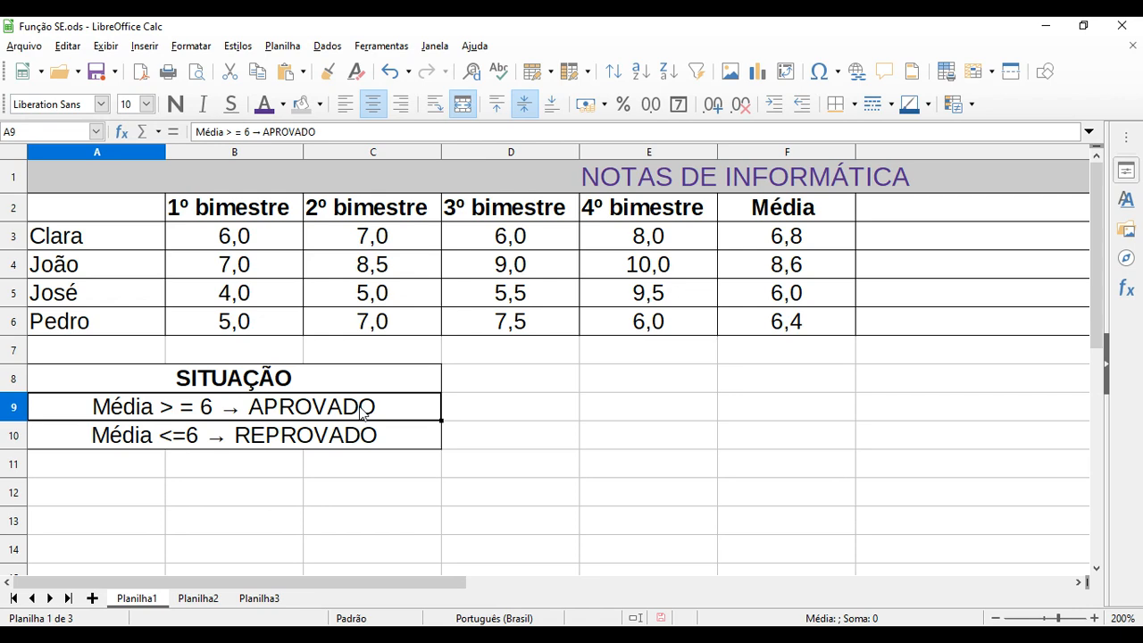
{"action": "scroll", "coordinate": [363, 413], "scroll_direction": "down", "scroll_amount": 2}
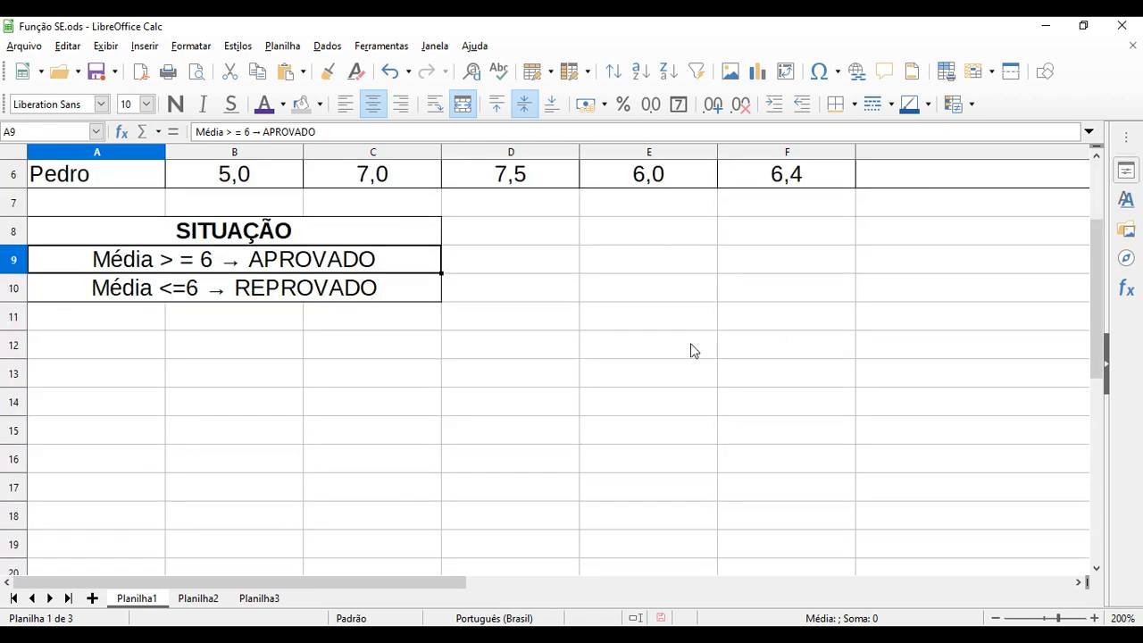
{"action": "scroll", "coordinate": [169, 302], "scroll_direction": "up", "scroll_amount": 2}
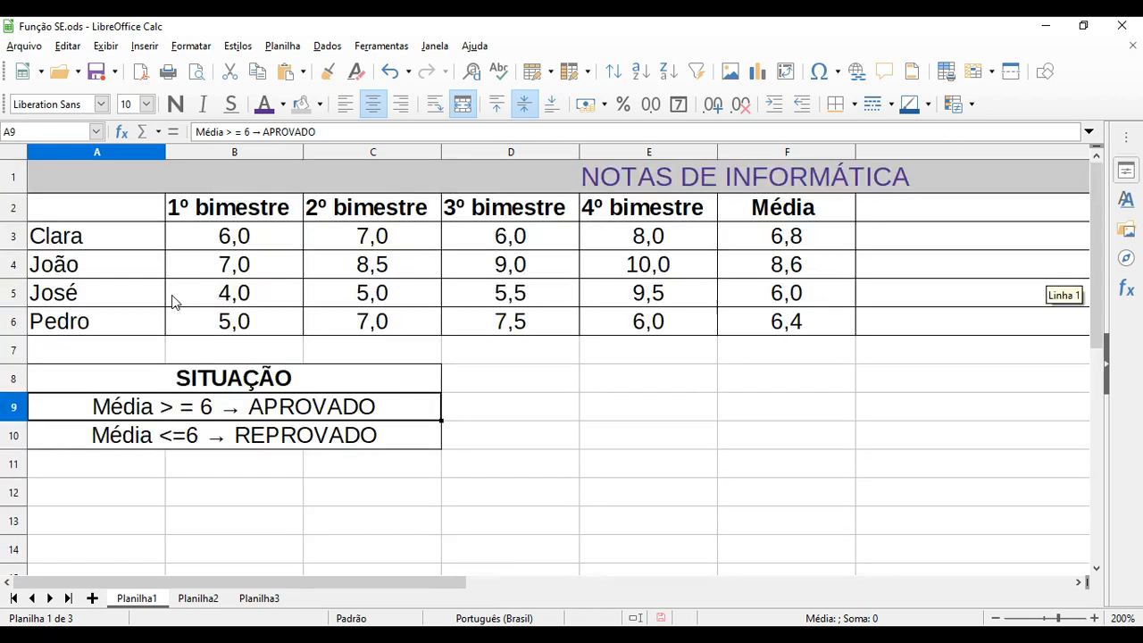
Correct the failure criterion in A10 of the SITUAÇÃO table to read "Média <6 → REPROVADO"
{"action": "double_click", "coordinate": [186, 435]}
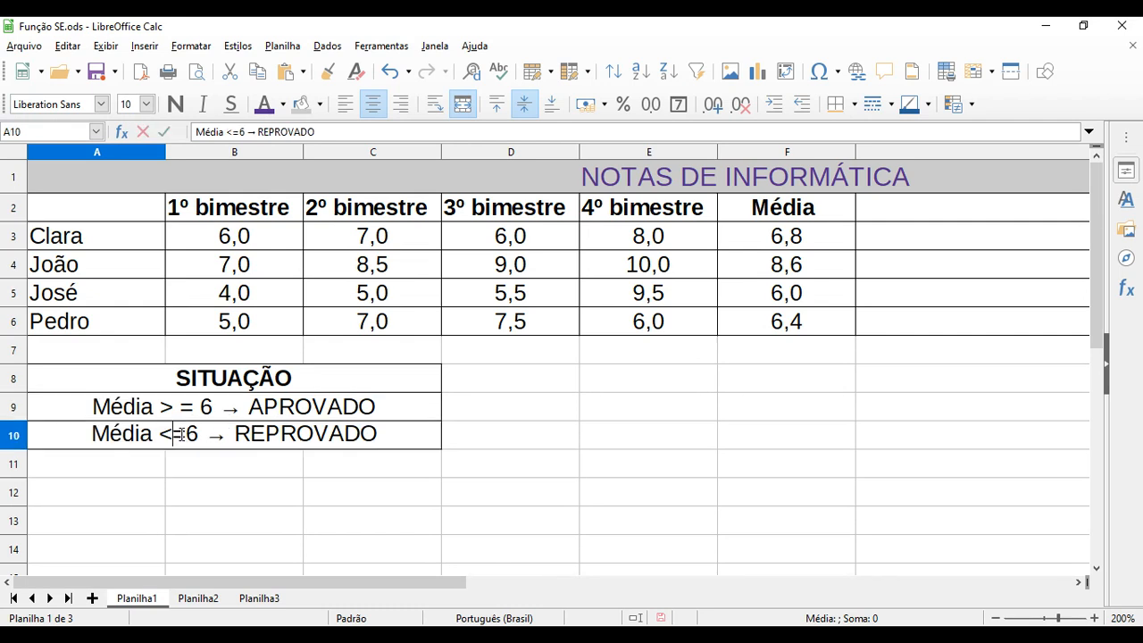
{"action": "key", "text": "BackSpace"}
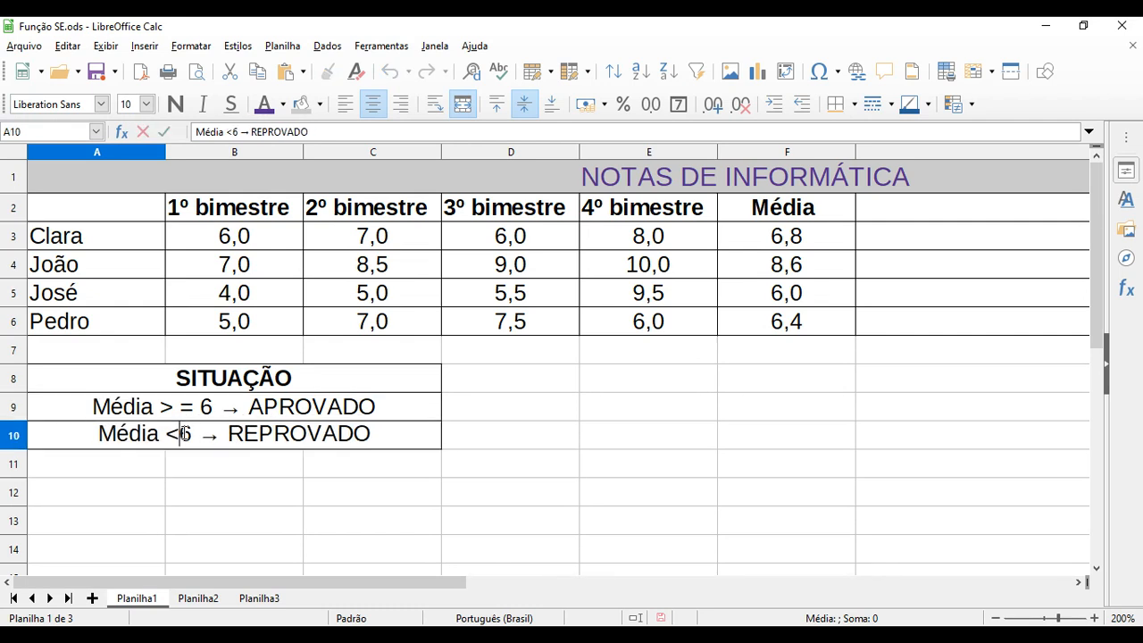
{"action": "left_click", "coordinate": [209, 498]}
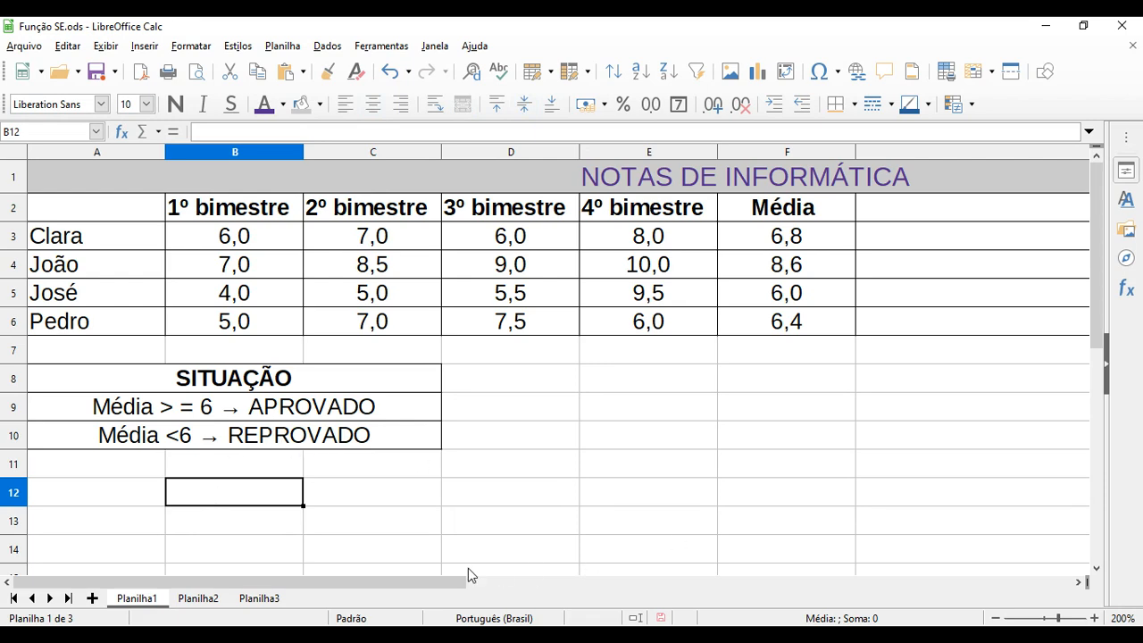
Begin an SE formula in G3 of the Situação column with the logical test F3>=6
{"action": "scroll", "coordinate": [471, 573], "scroll_direction": "up", "scroll_amount": 1}
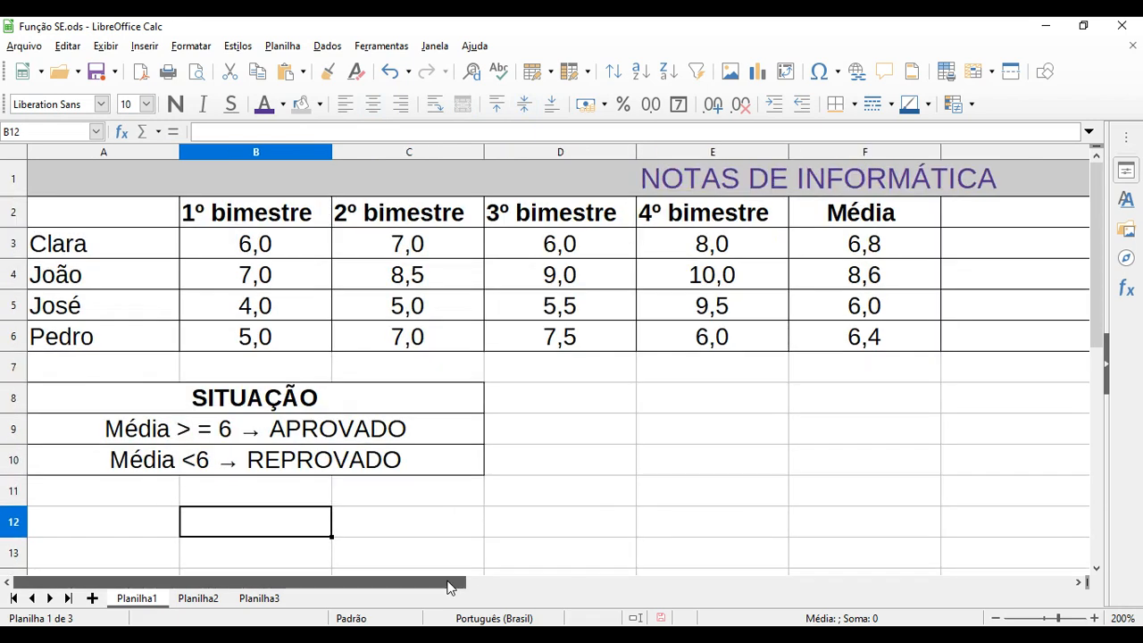
{"action": "left_click", "coordinate": [1079, 583]}
{"action": "left_click", "coordinate": [1081, 583]}
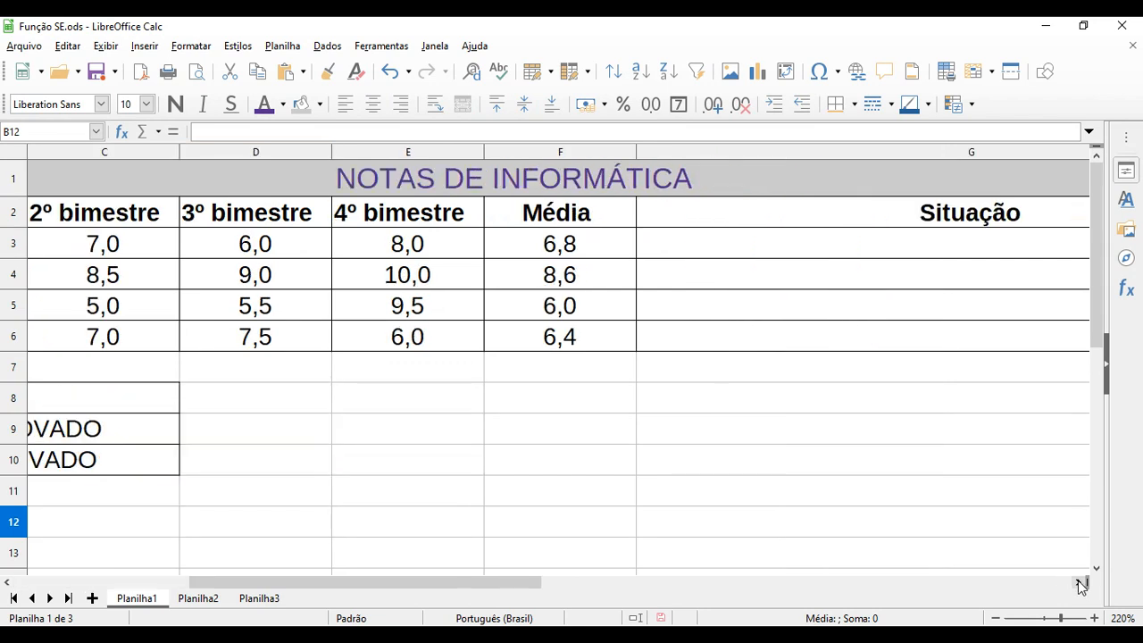
{"action": "left_click", "coordinate": [1081, 583]}
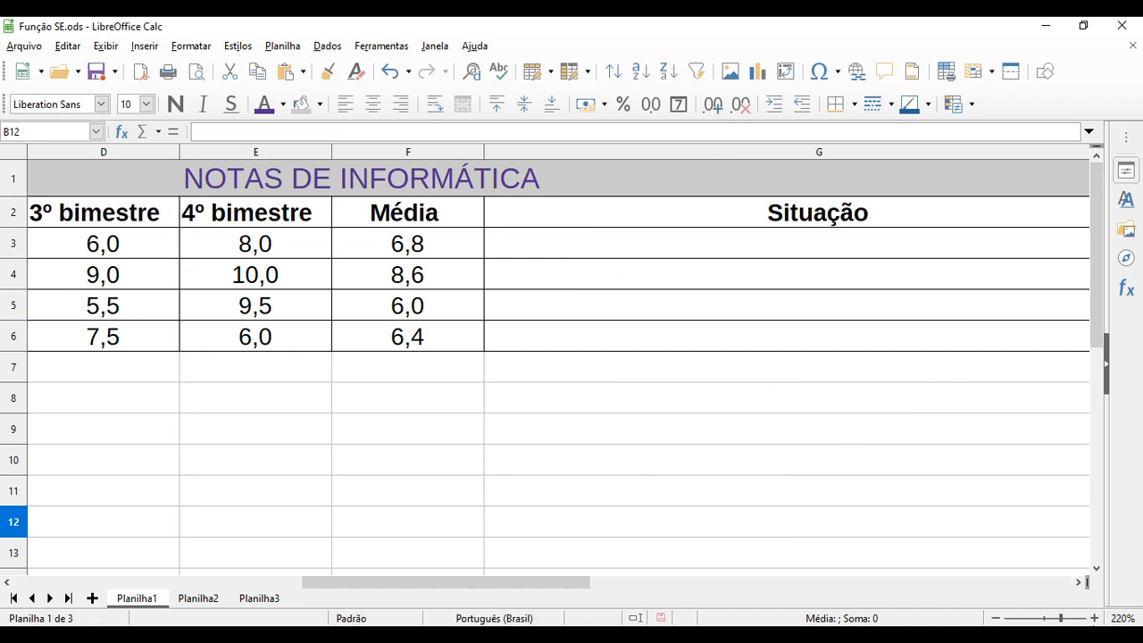
{"action": "left_click", "coordinate": [1081, 584]}
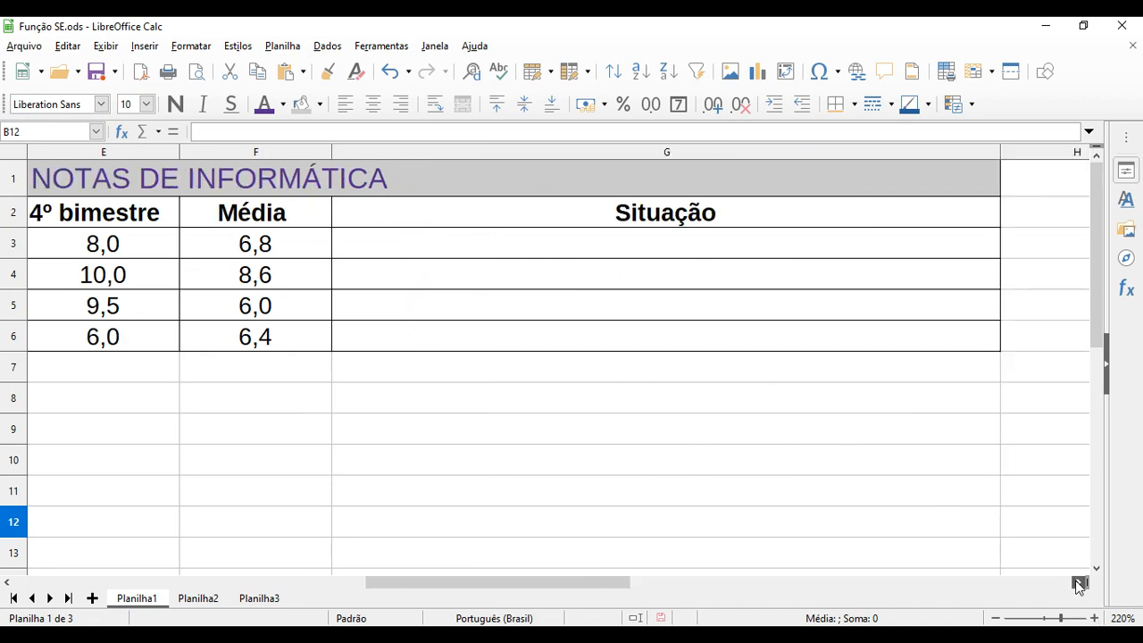
{"action": "left_click", "coordinate": [428, 250]}
{"action": "type", "text": "="}
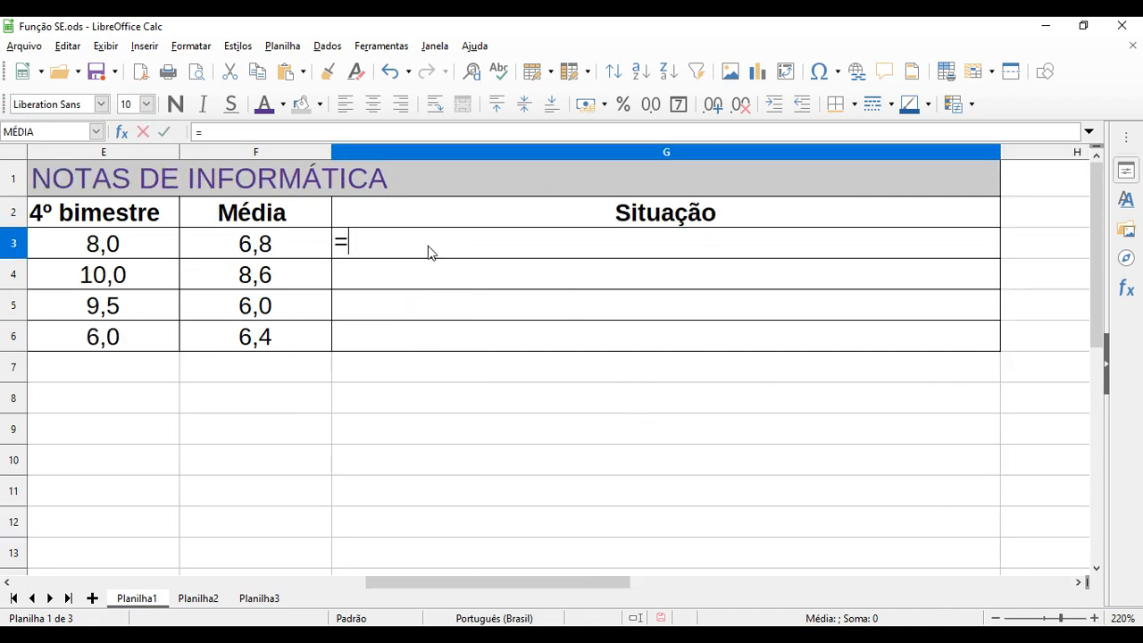
{"action": "type", "text": "SE"}
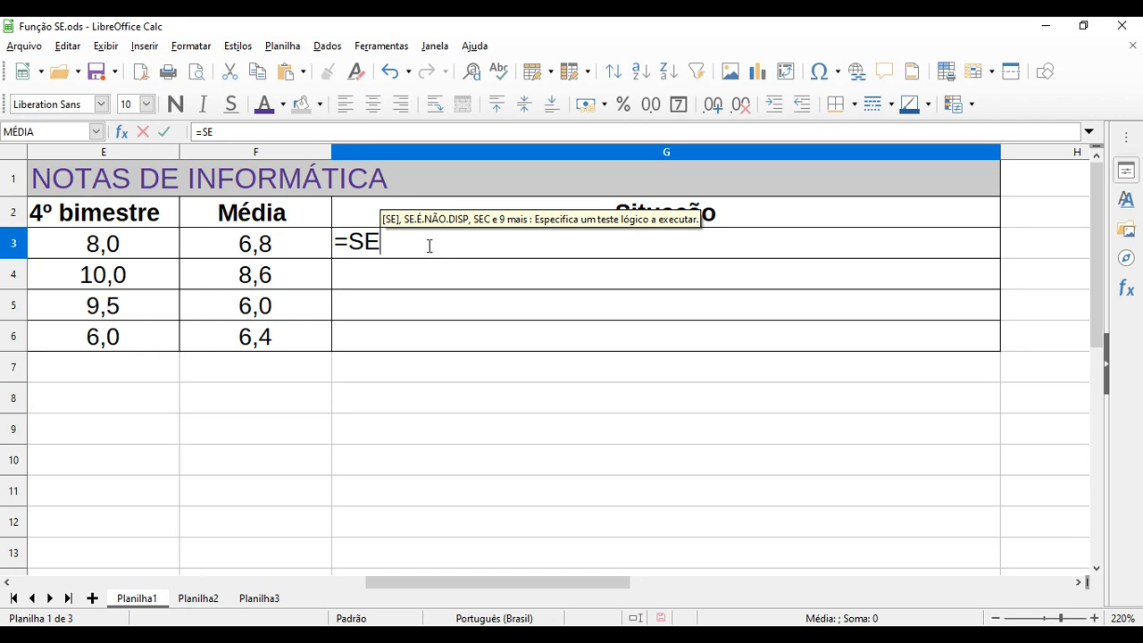
{"action": "type", "text": "("}
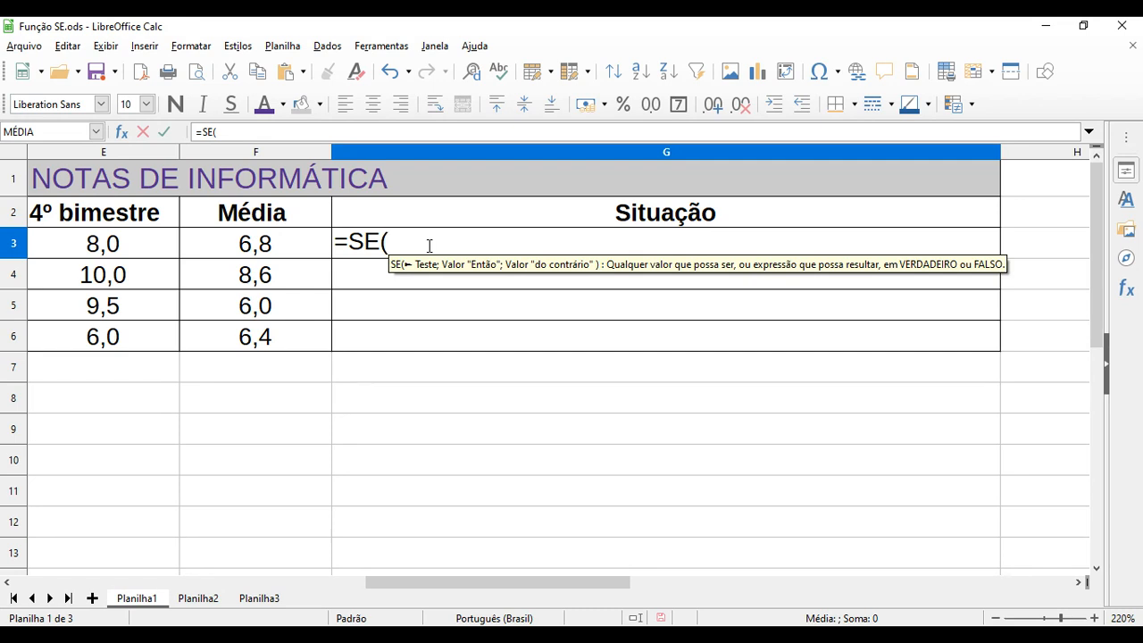
{"action": "left_click", "coordinate": [274, 251]}
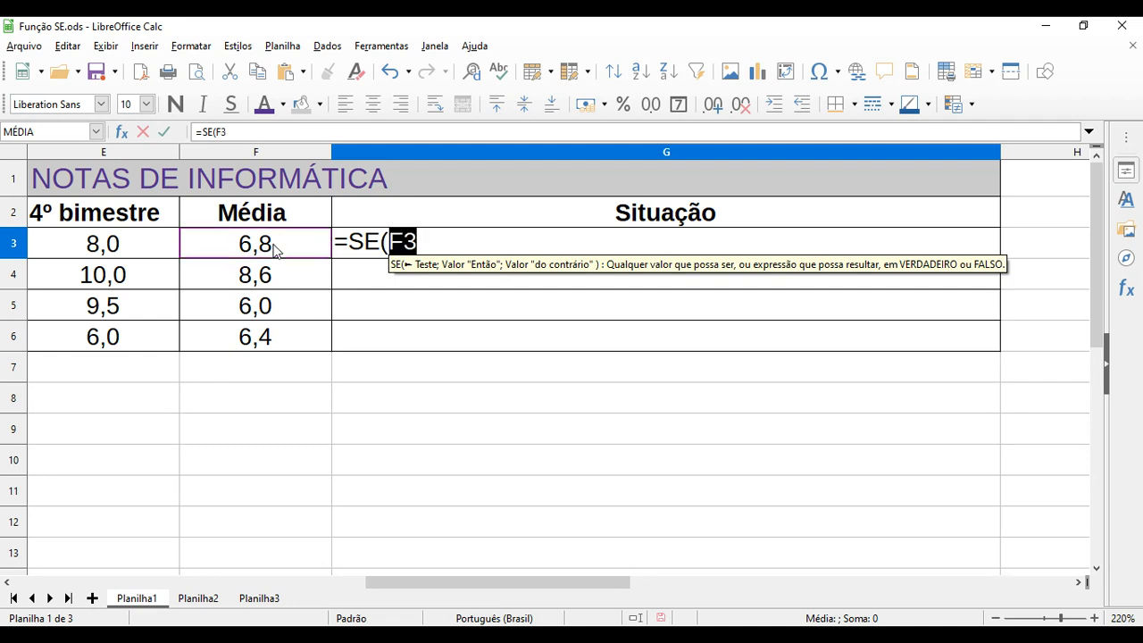
{"action": "left_click", "coordinate": [447, 241]}
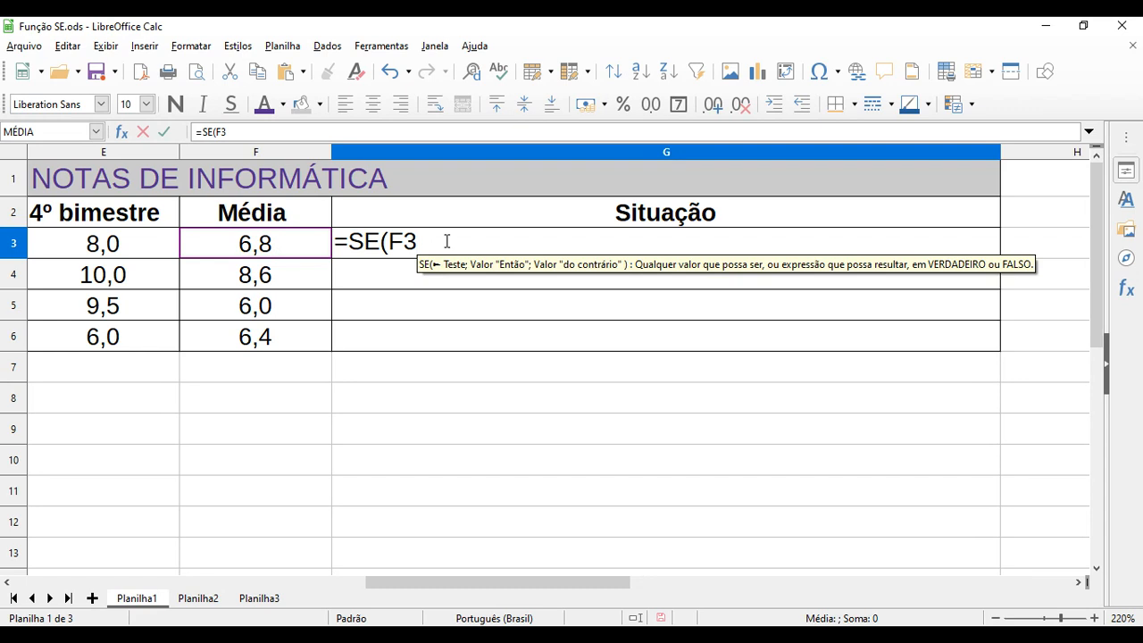
{"action": "type", "text": ">="}
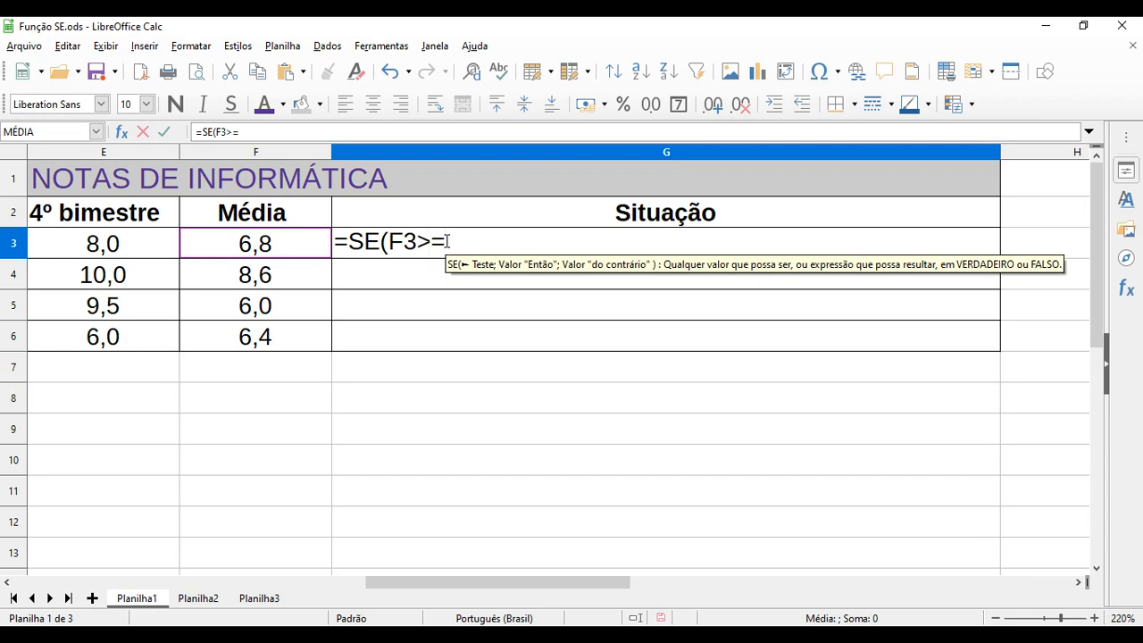
{"action": "type", "text": "6"}
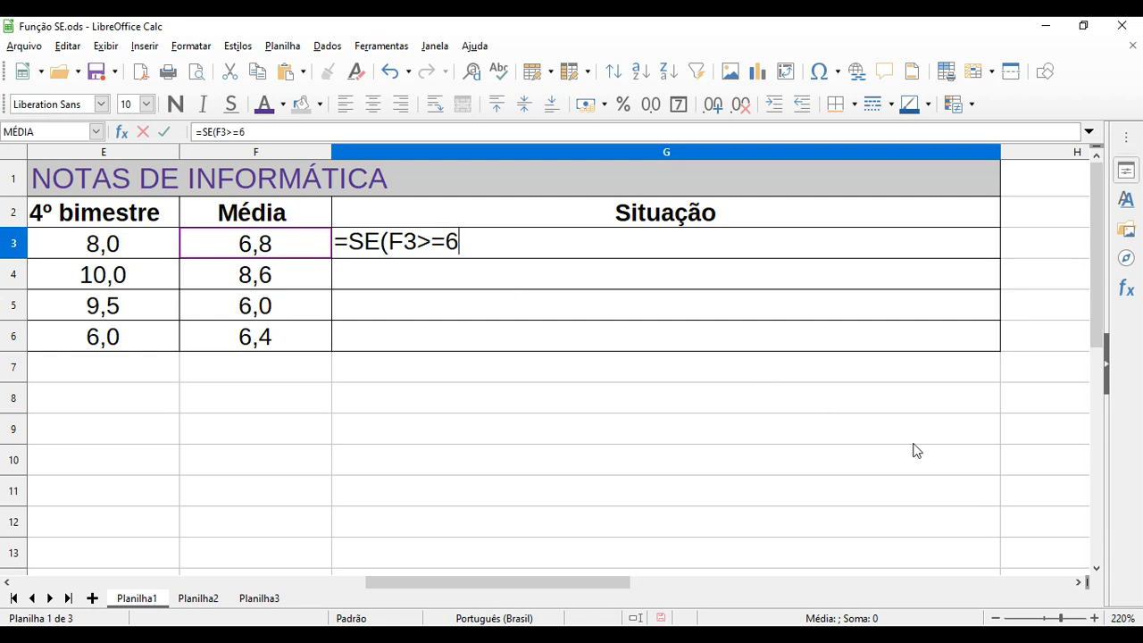
Complete the SE formula in G3 with "APROVADO" as the true result and "REPROVADO" as the false result
{"action": "type", "text": ";"}
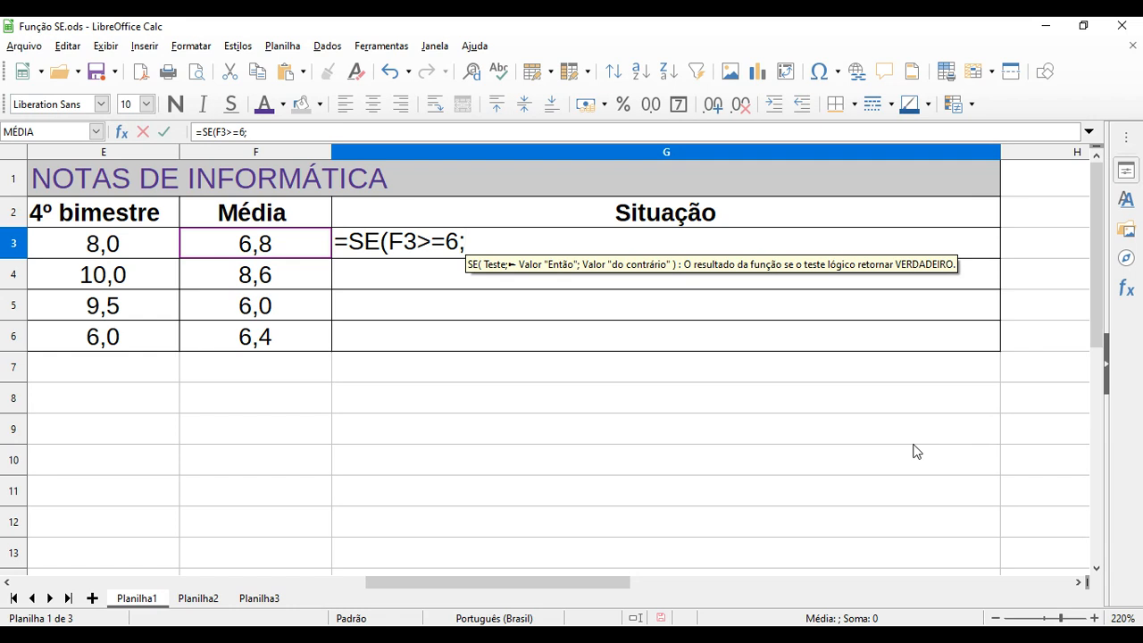
{"action": "type", "text": "\"APRO"}
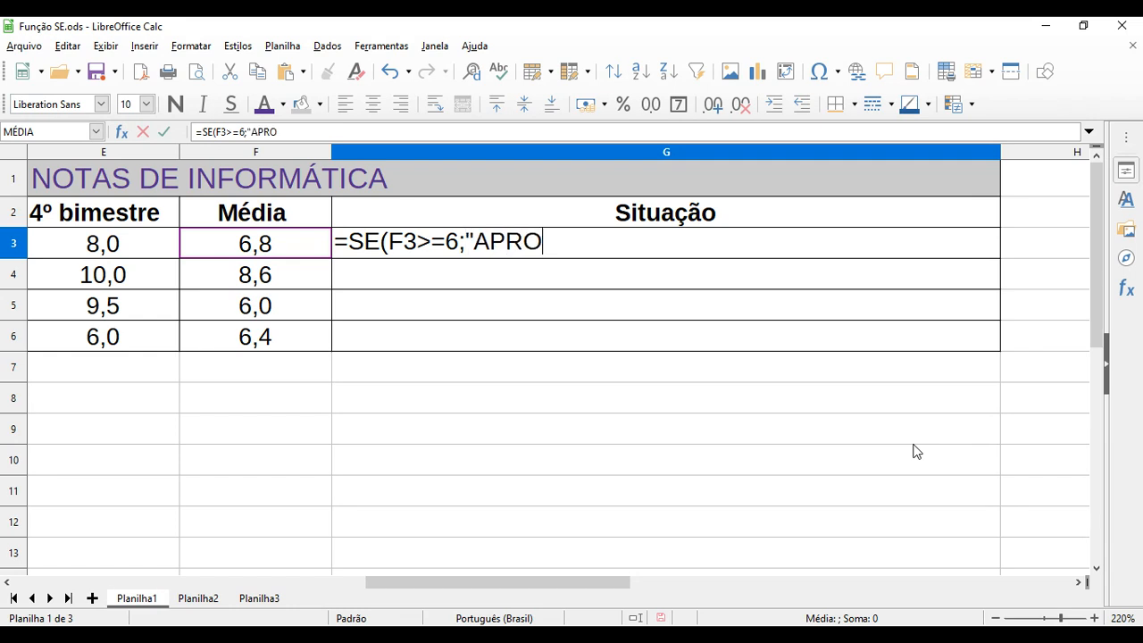
{"action": "type", "text": "VADO\";"}
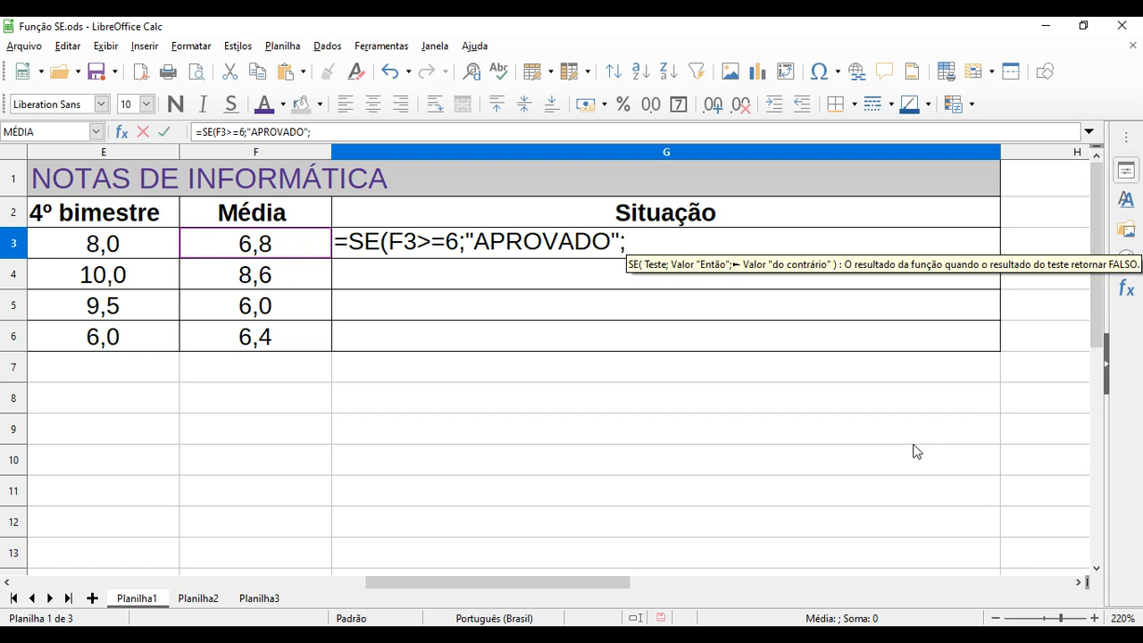
{"action": "type", "text": "\"RE"}
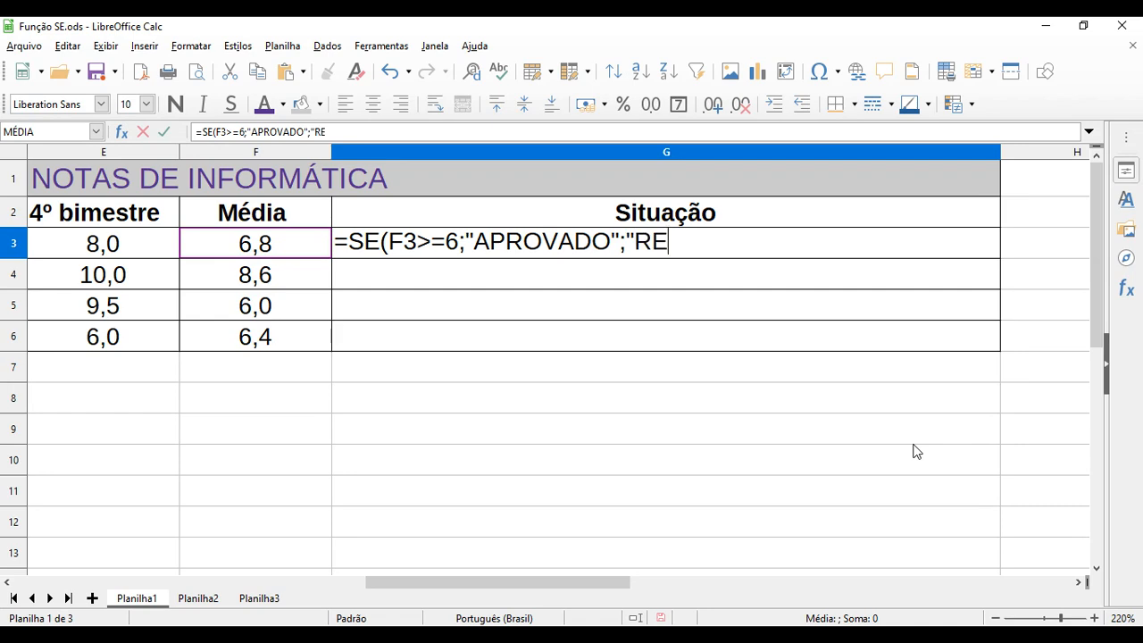
{"action": "type", "text": "PROVADO"}
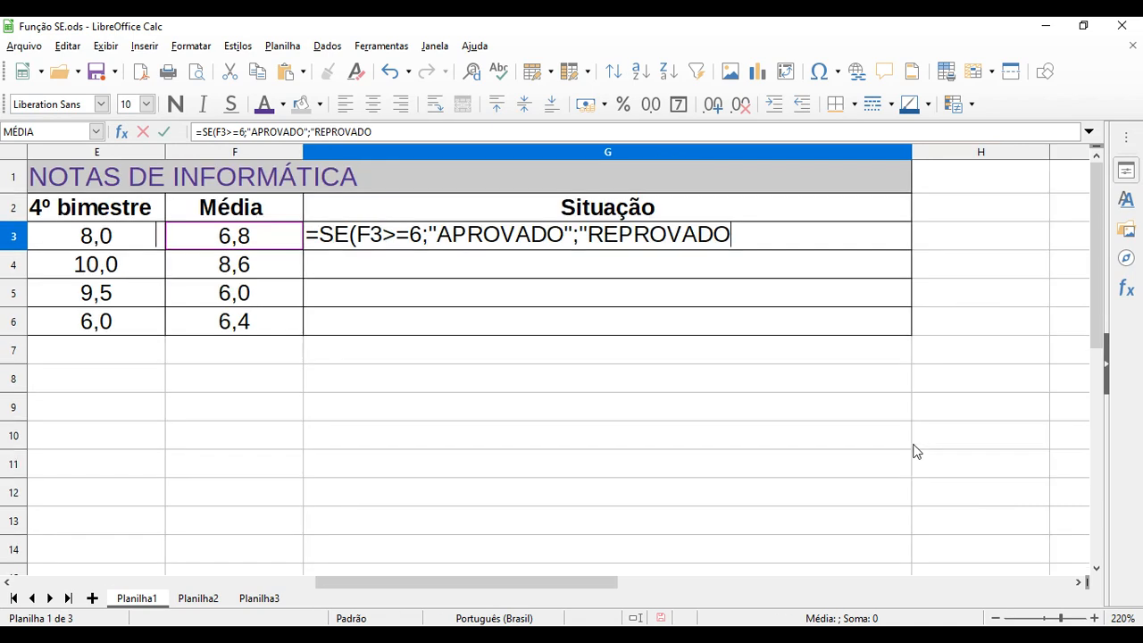
{"action": "type", "text": "\""}
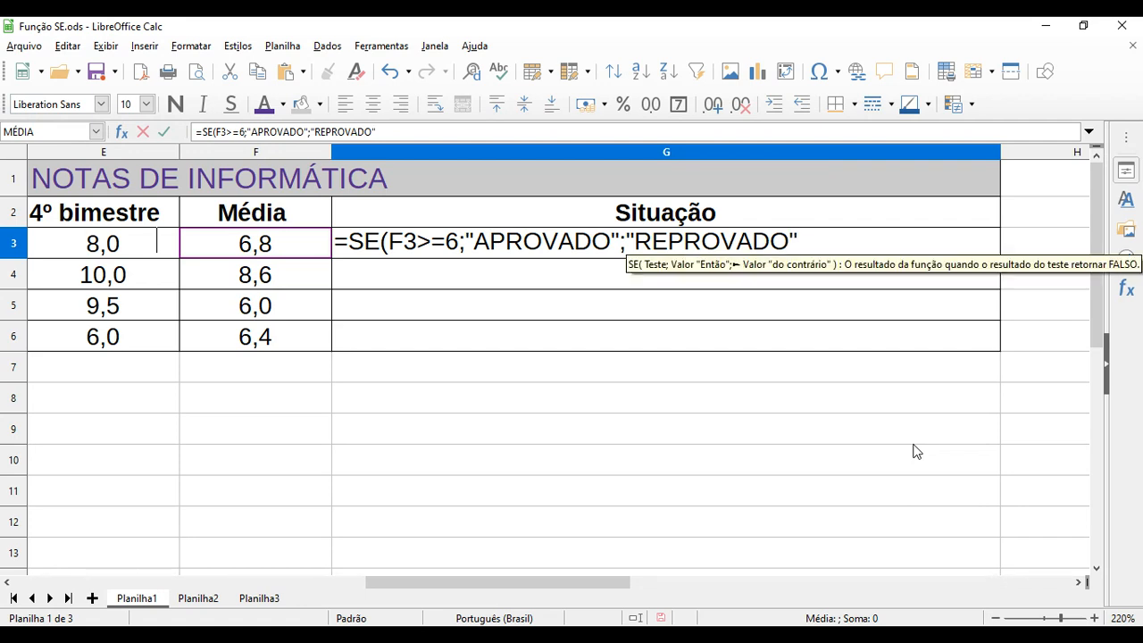
{"action": "type", "text": ")"}
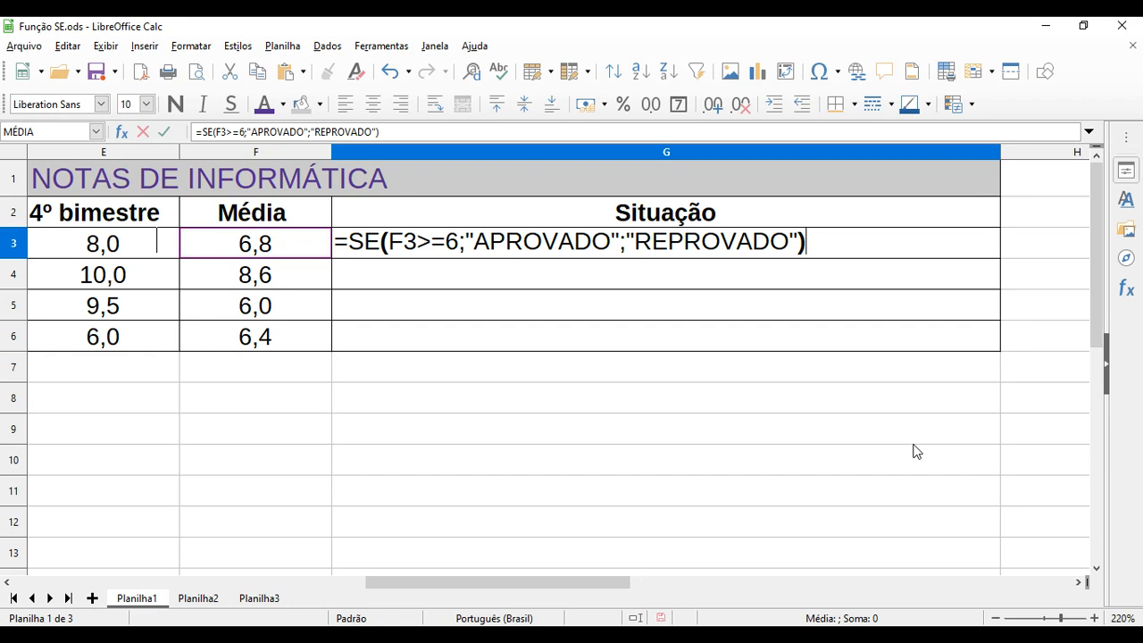
{"action": "key", "text": "Return"}
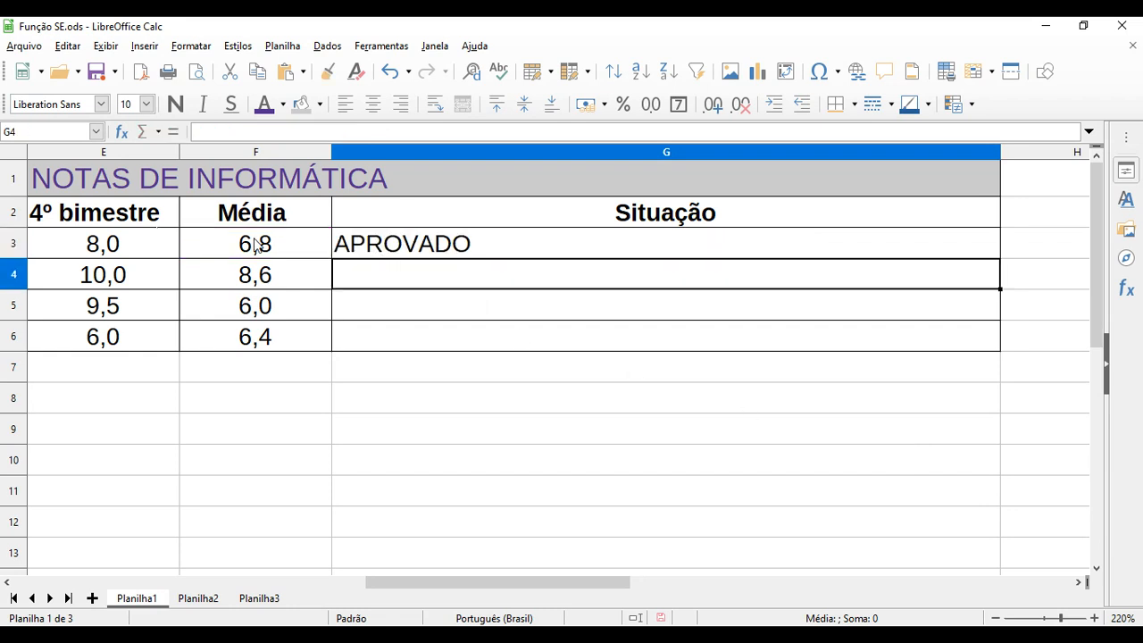
Fill the SE formula from G3 down through G6 for the remaining students
{"action": "left_click", "coordinate": [479, 246]}
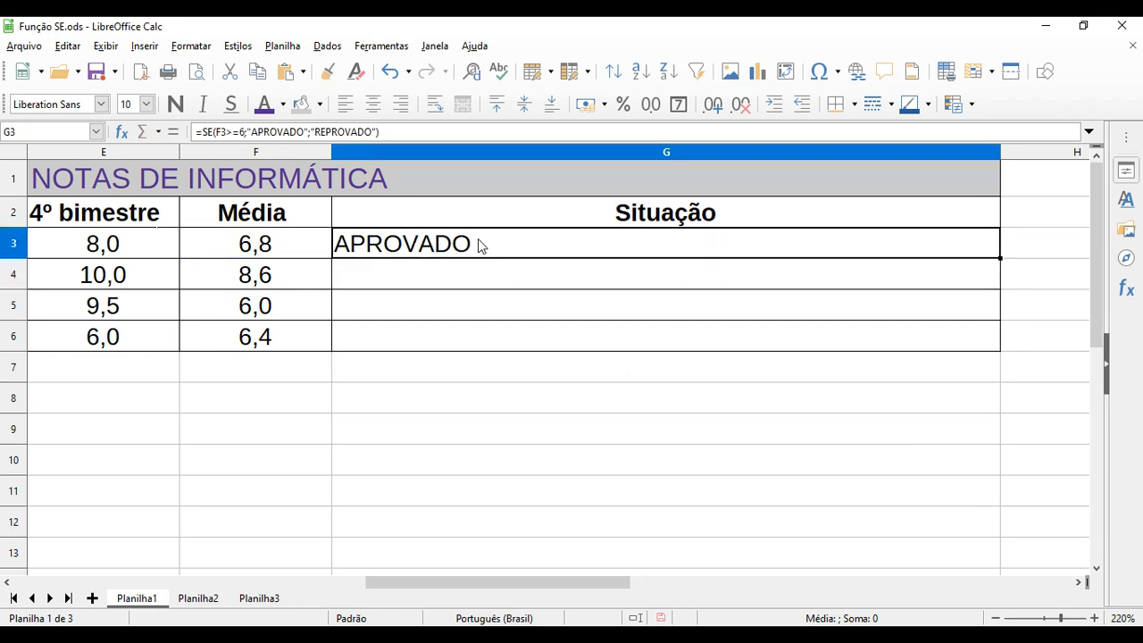
{"action": "double_click", "coordinate": [1000, 259]}
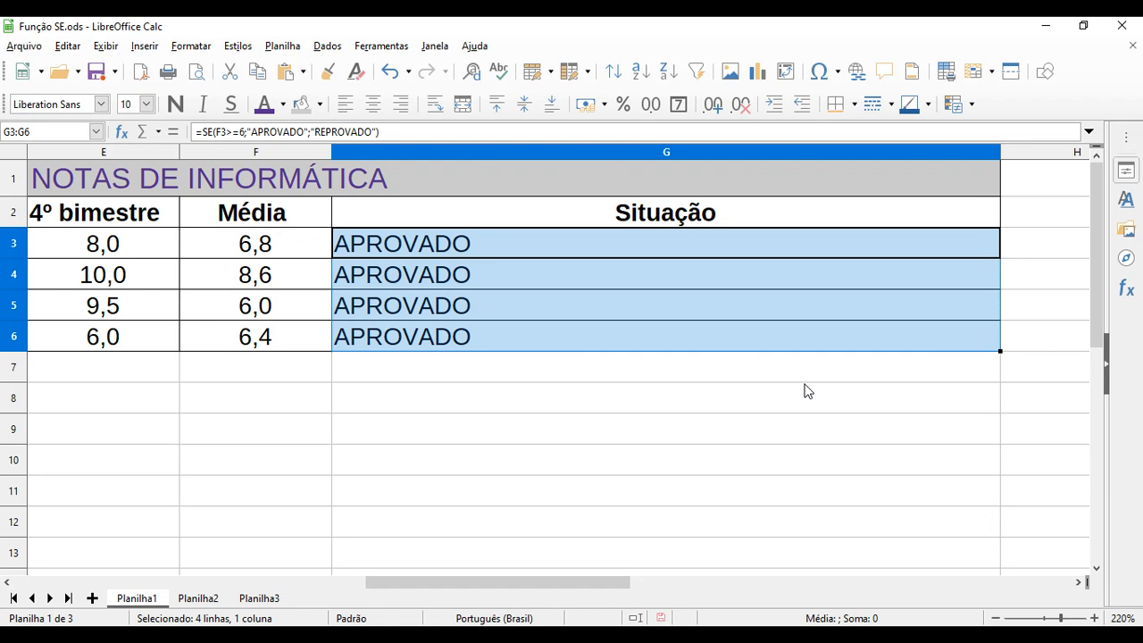
{"action": "left_click", "coordinate": [808, 390]}
Change the 4º bimestre grade in E6 to 3 to test the failing condition
{"action": "left_click_drag", "start_coordinate": [570, 578], "coordinate": [487, 577]}
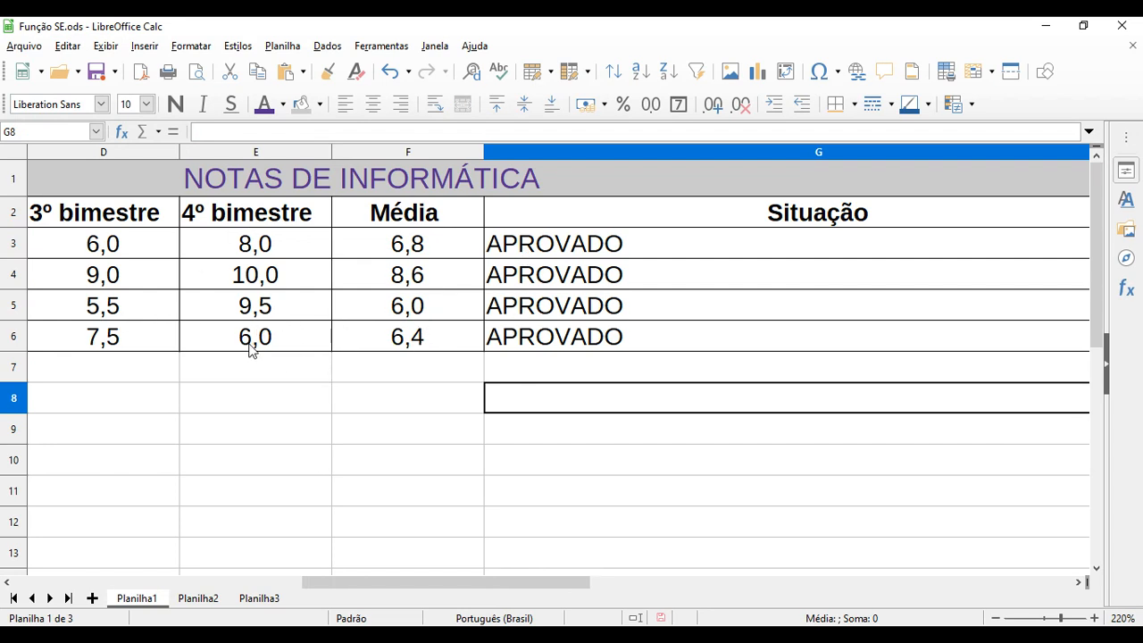
{"action": "left_click", "coordinate": [261, 339]}
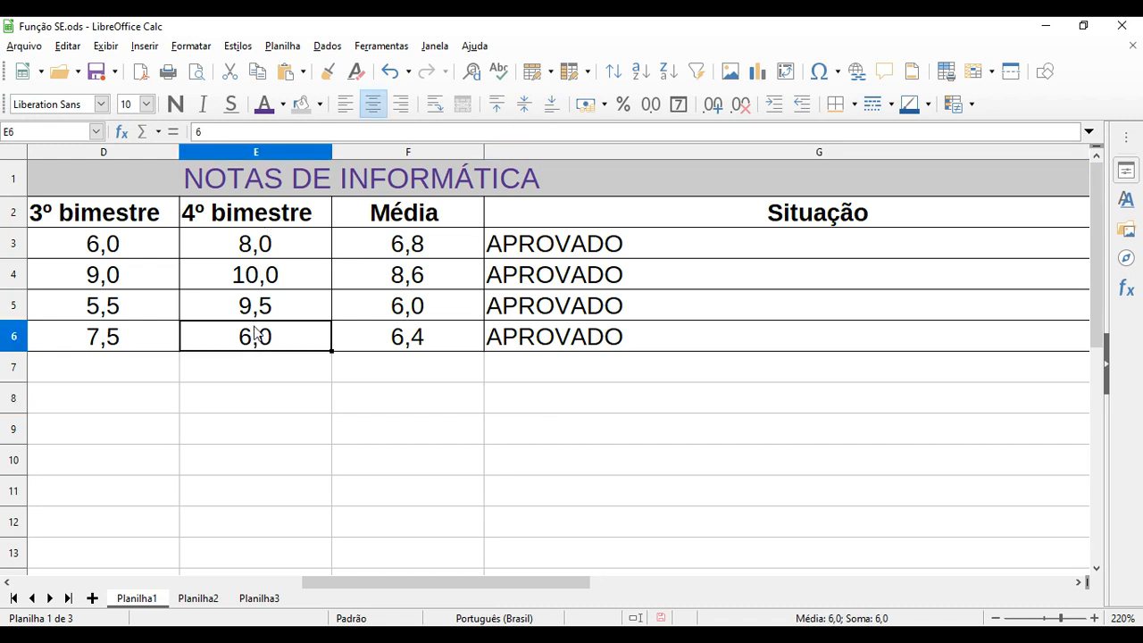
{"action": "type", "text": "3"}
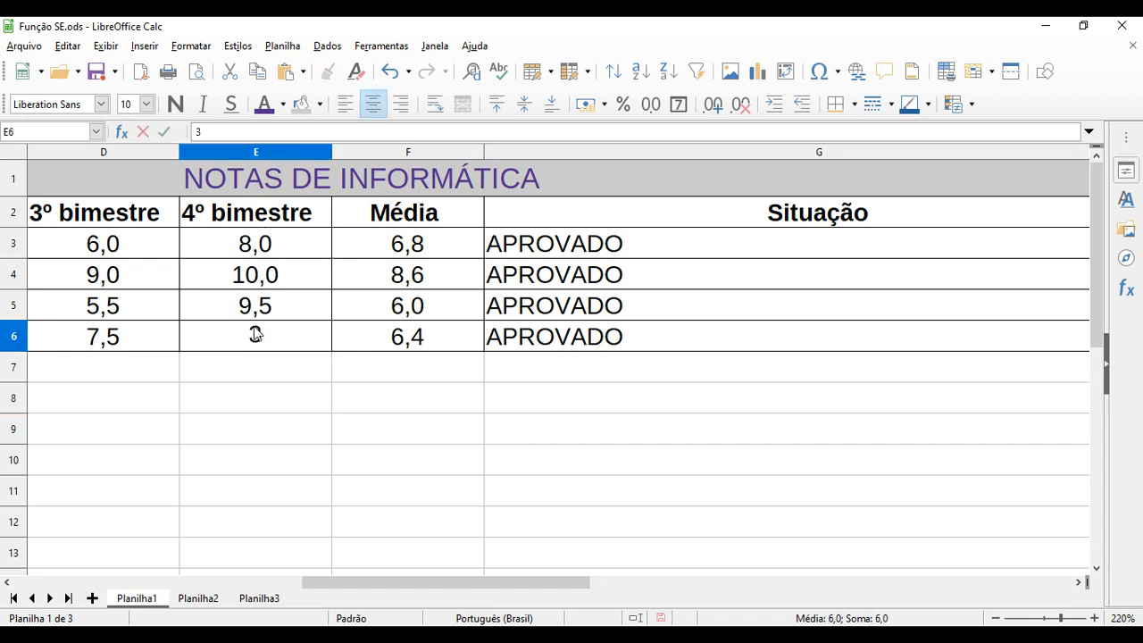
{"action": "key", "text": "Return"}
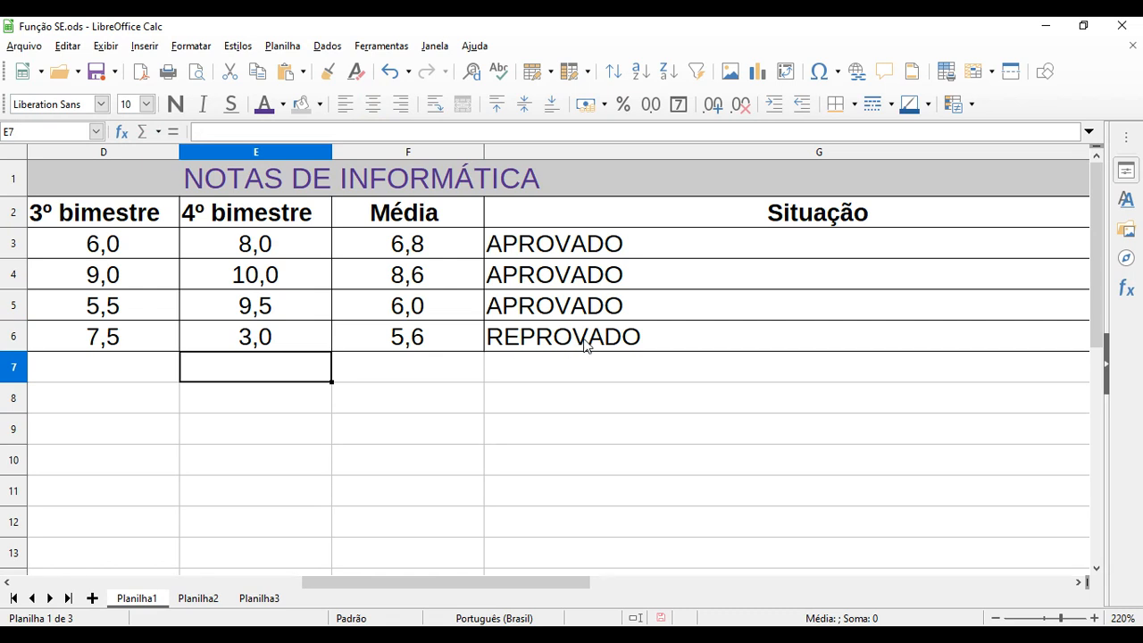
Inspect the formulas in F6 and G6, and compare the students' grades and averages with their Situação results
{"action": "left_click", "coordinate": [402, 340]}
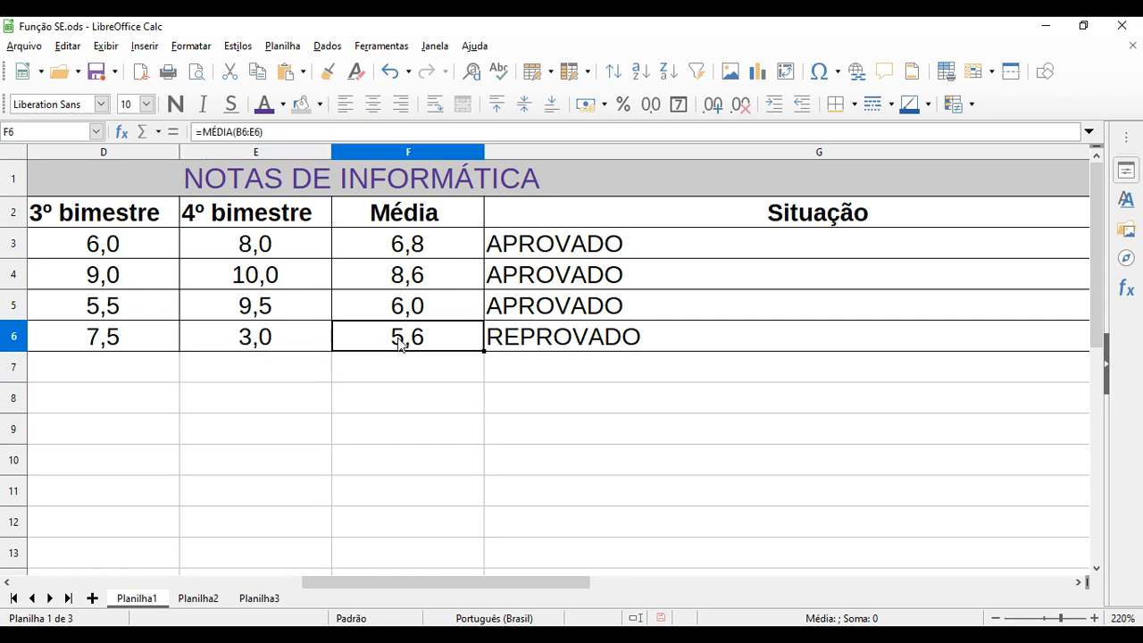
{"action": "left_click", "coordinate": [585, 341]}
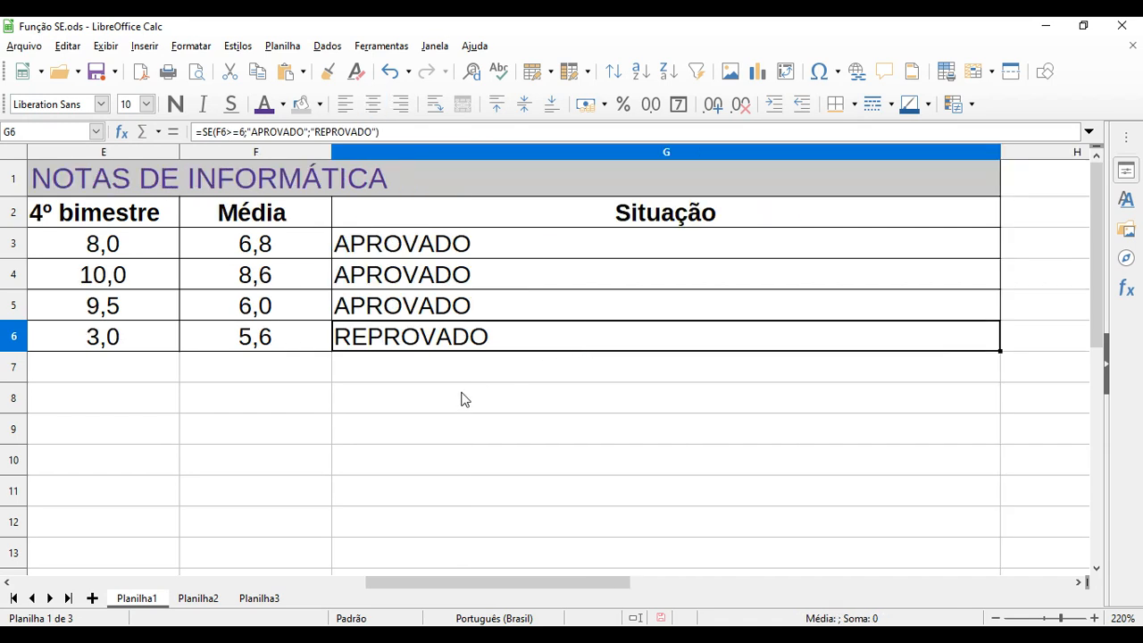
{"action": "left_click_drag", "start_coordinate": [461, 579], "coordinate": [358, 581]}
{"action": "left_click", "coordinate": [452, 489]}
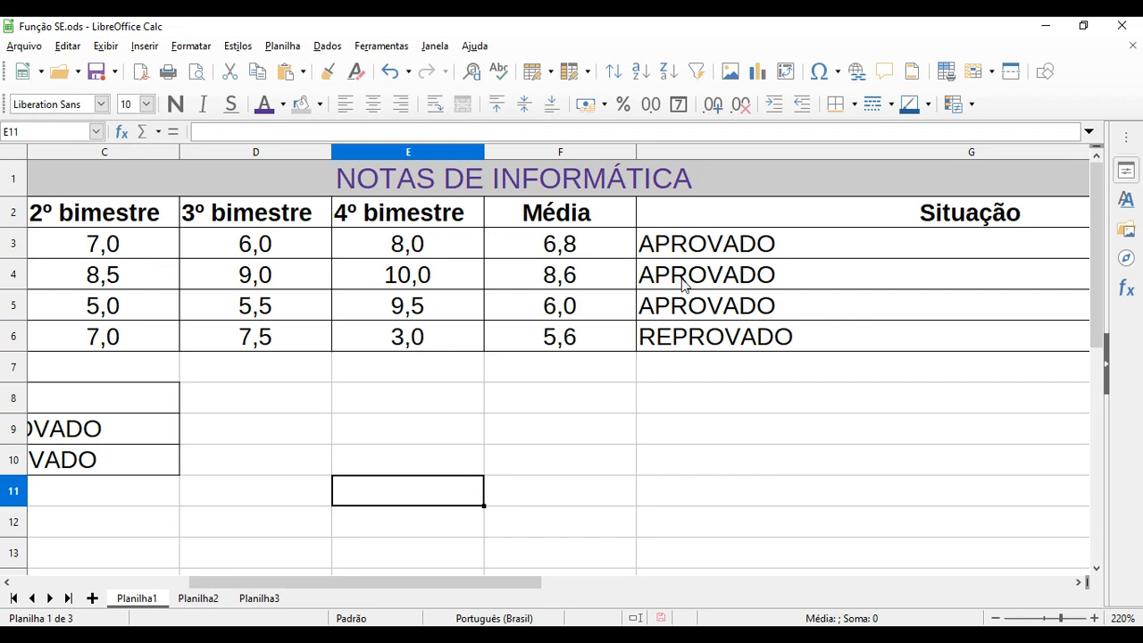
{"action": "left_click", "coordinate": [695, 425]}
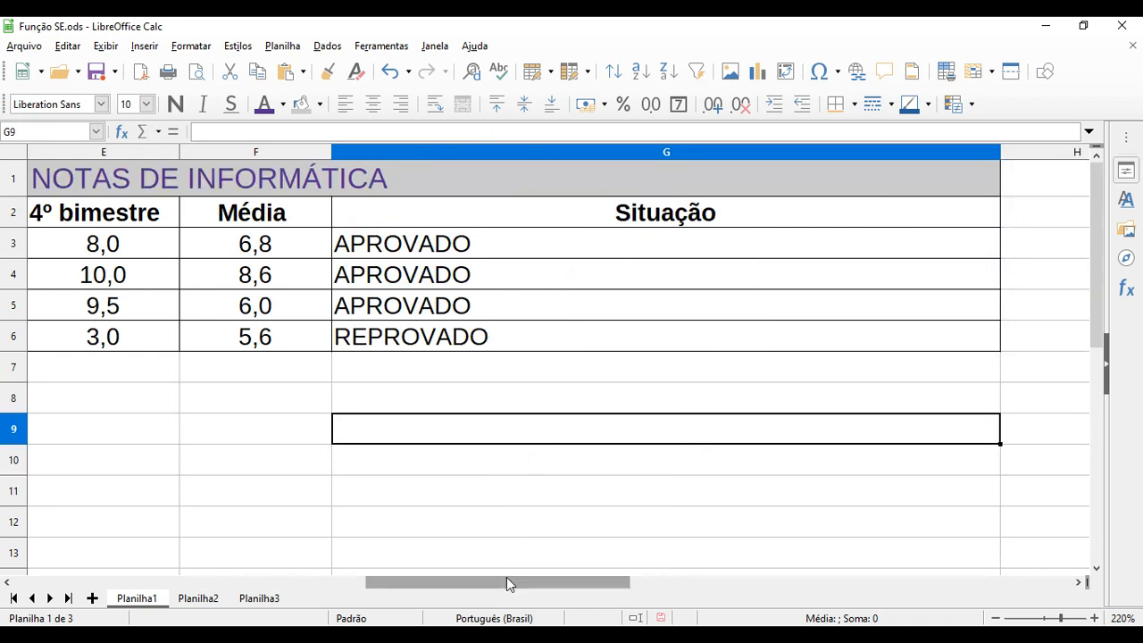
{"action": "left_click_drag", "start_coordinate": [508, 583], "coordinate": [397, 579]}
{"action": "left_click", "coordinate": [494, 429]}
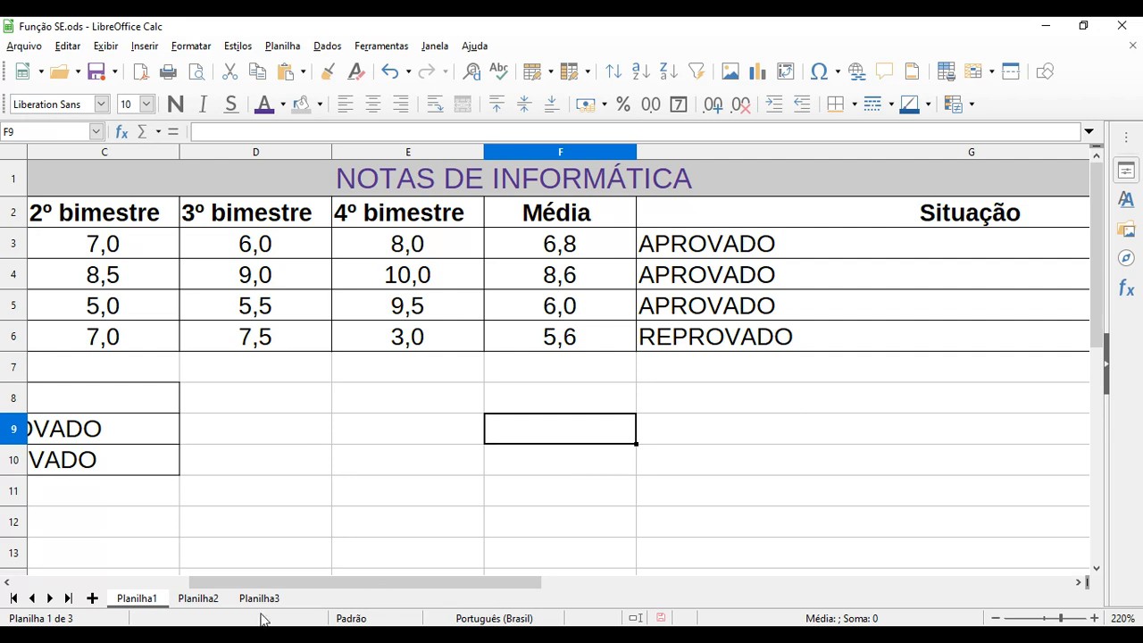
On Planilha2, calculate the average of the range A1:C3 in C6 with the MÉDIA function, and review the finished formula
{"action": "left_click", "coordinate": [198, 598]}
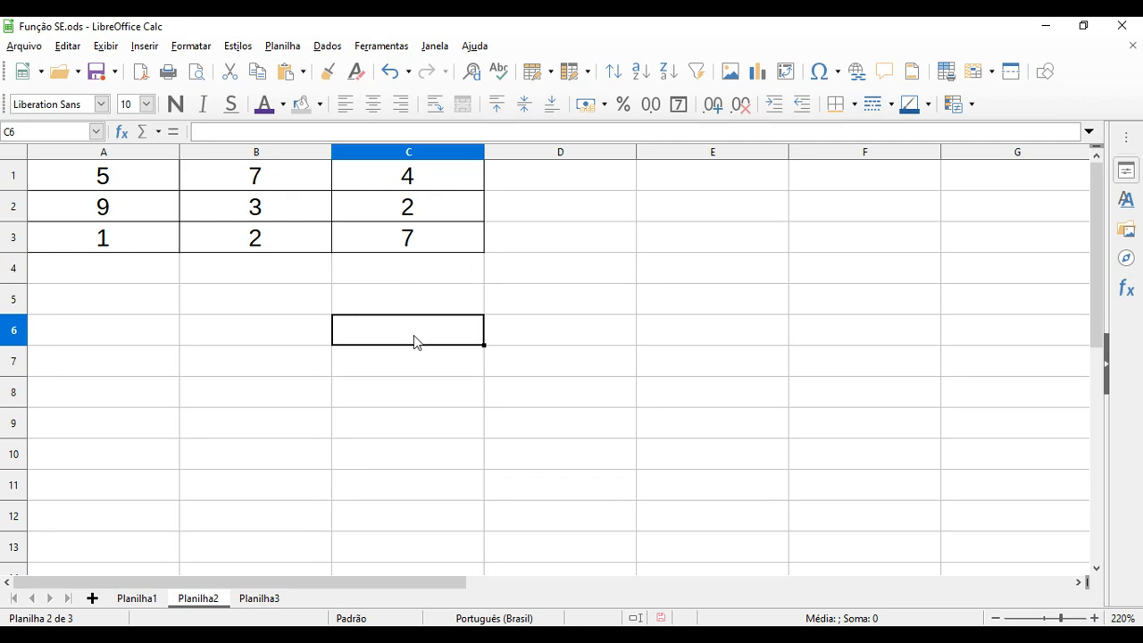
{"action": "type", "text": "="}
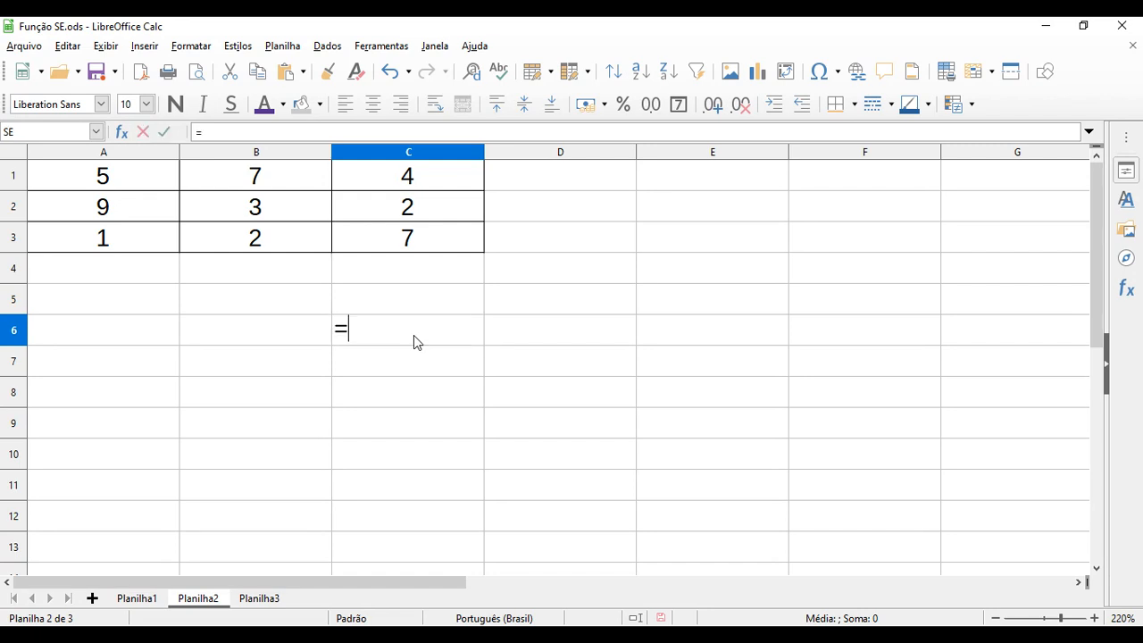
{"action": "type", "text": "M"}
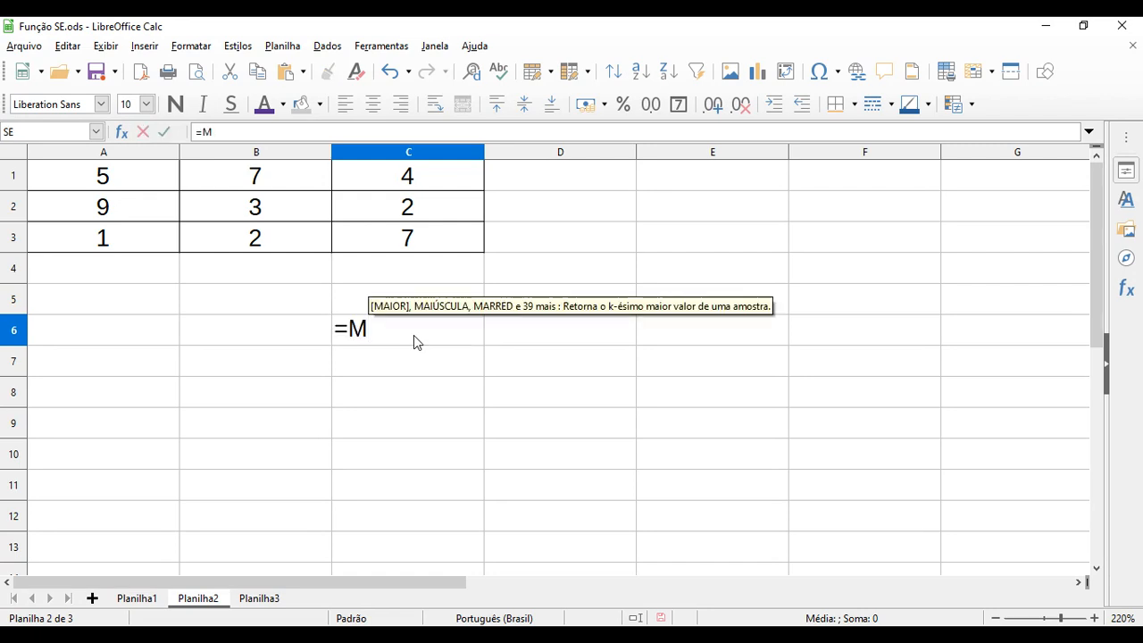
{"action": "type", "text": "ÉDIA("}
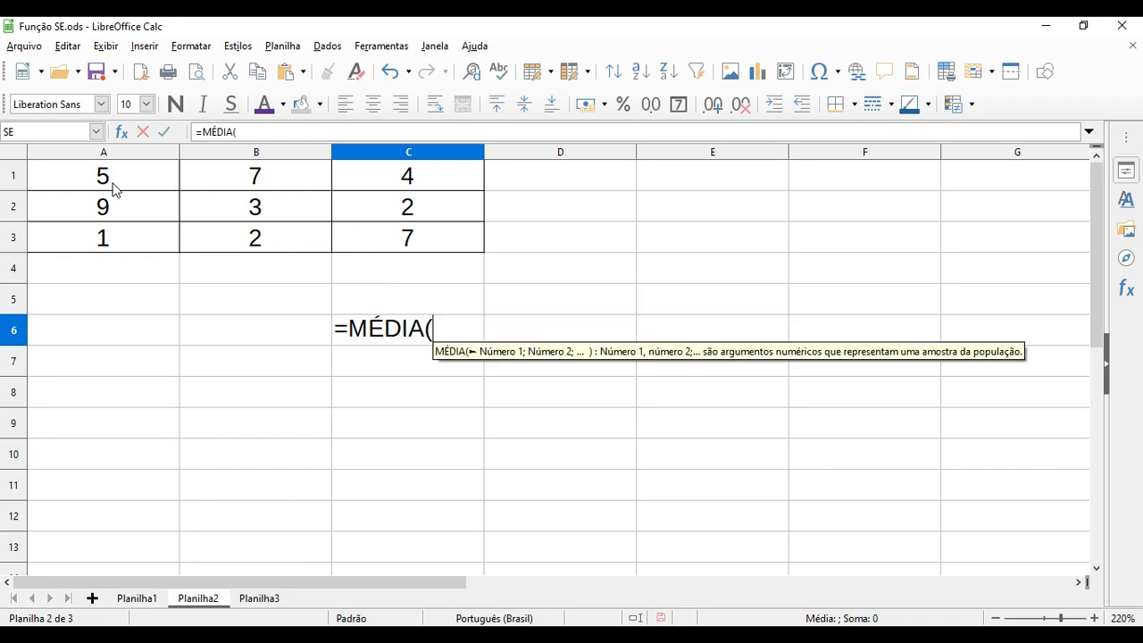
{"action": "left_click", "coordinate": [427, 250]}
{"action": "left_click_drag", "start_coordinate": [105, 179], "coordinate": [411, 248]}
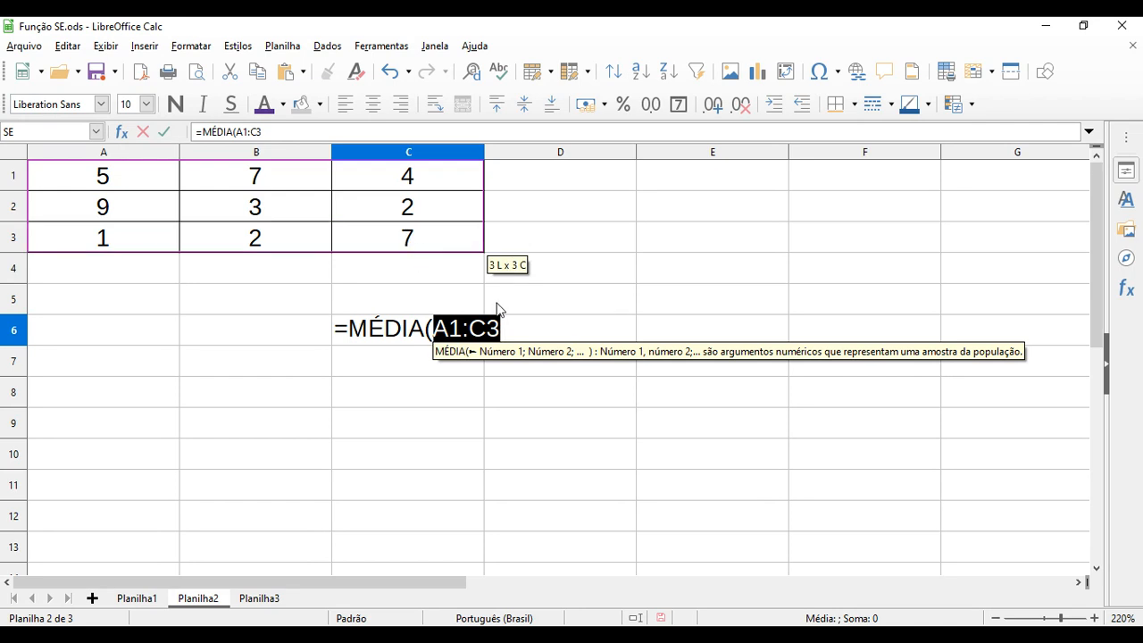
{"action": "left_click", "coordinate": [520, 324]}
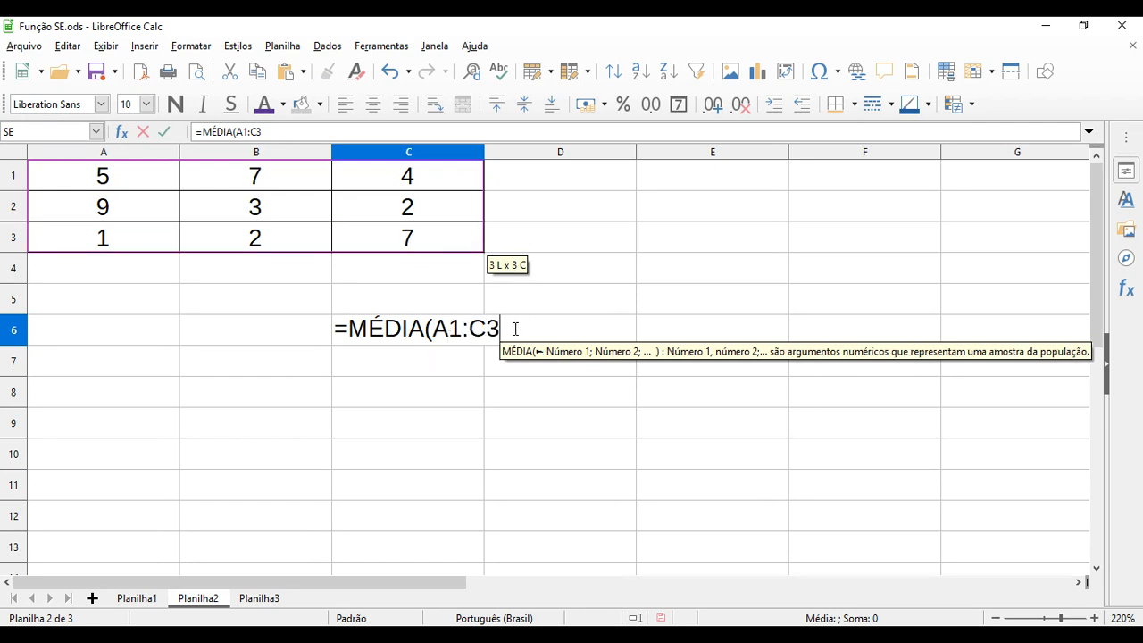
{"action": "type", "text": ")"}
{"action": "key", "text": "Return"}
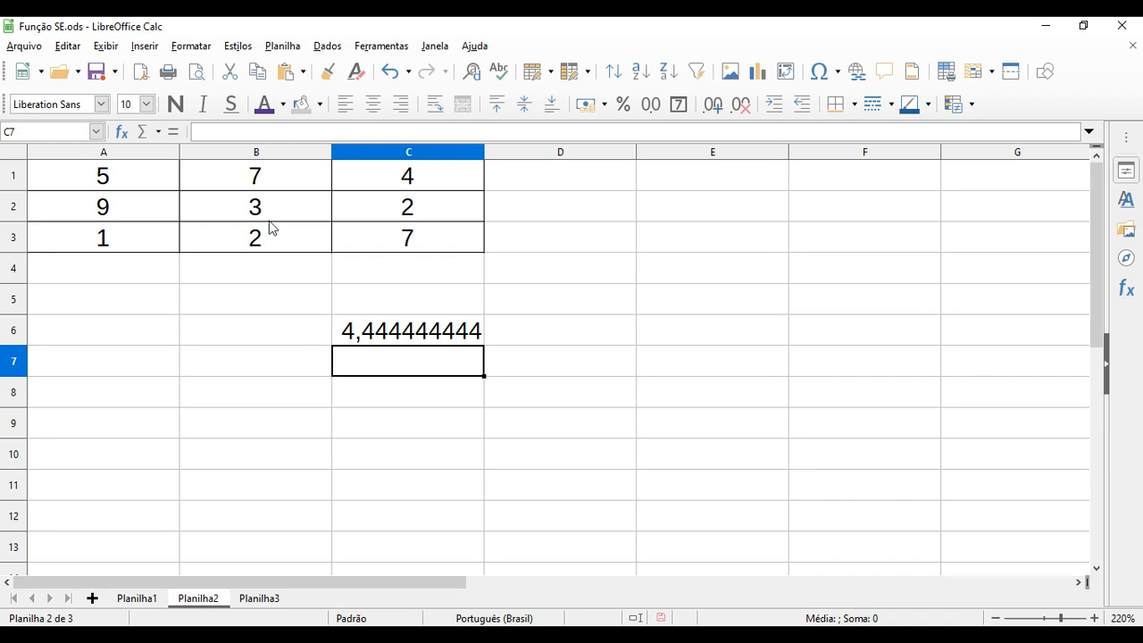
{"action": "double_click", "coordinate": [439, 332]}
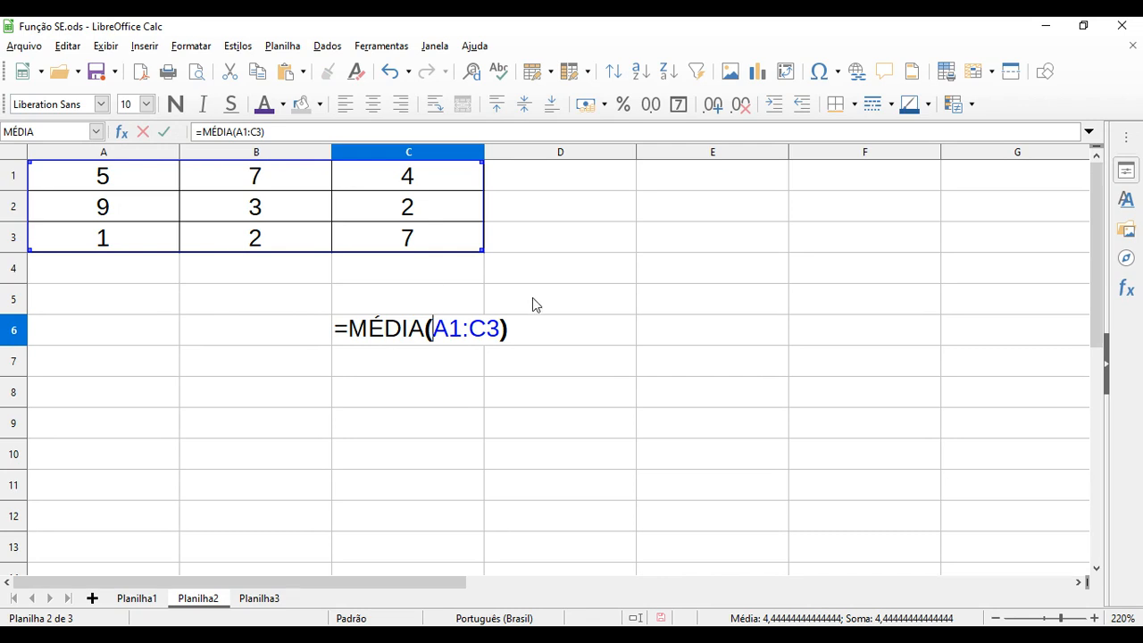
{"action": "key", "text": "Return"}
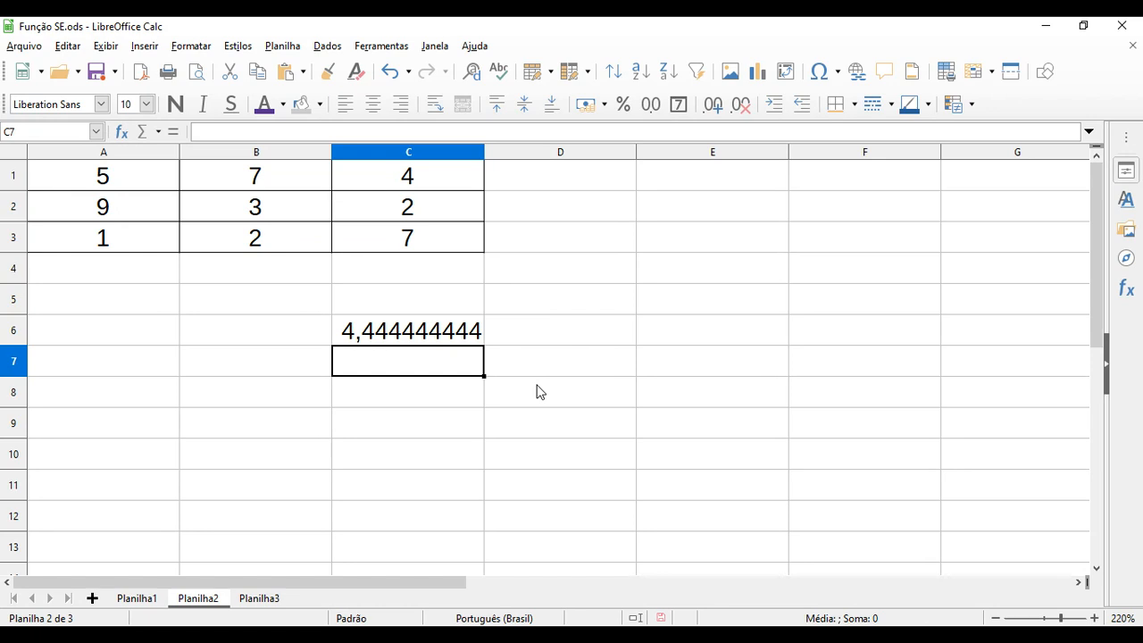
Enter =MÉDIA(A1;C1) in C7 to average only the two individual cells A1 and C1
{"action": "type", "text": "=MÉDIA("}
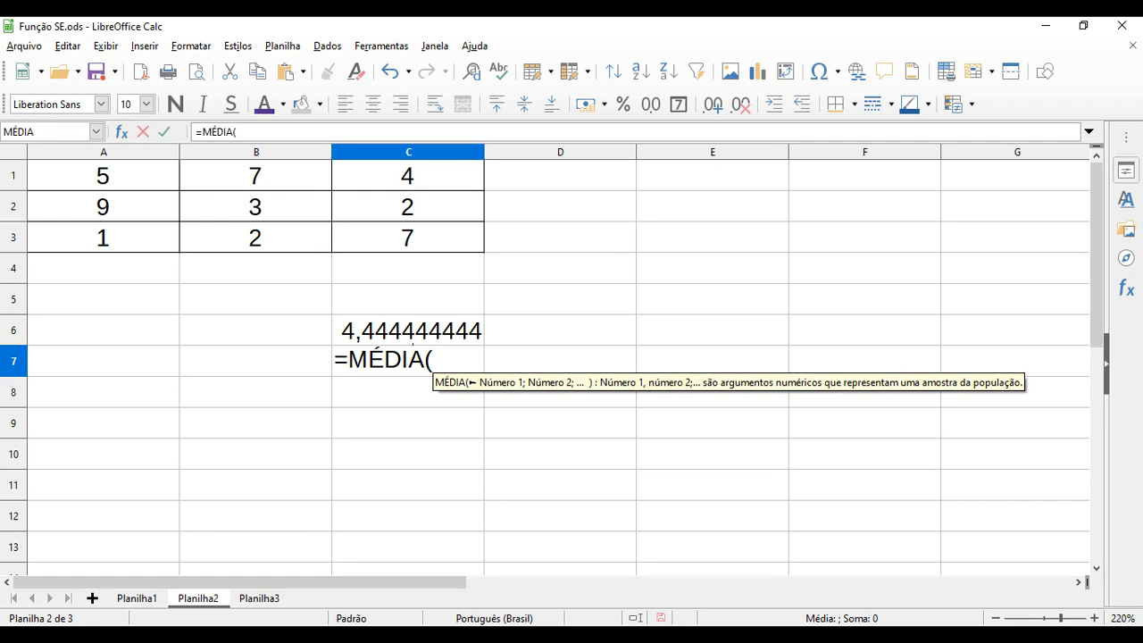
{"action": "left_click", "coordinate": [118, 181]}
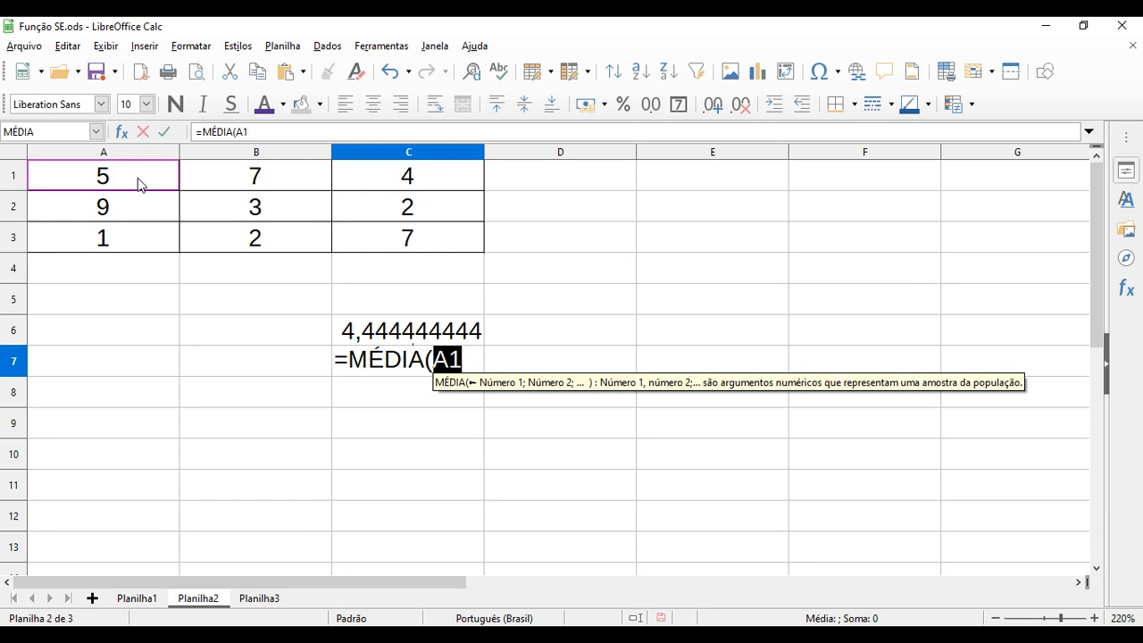
{"action": "type", "text": ";"}
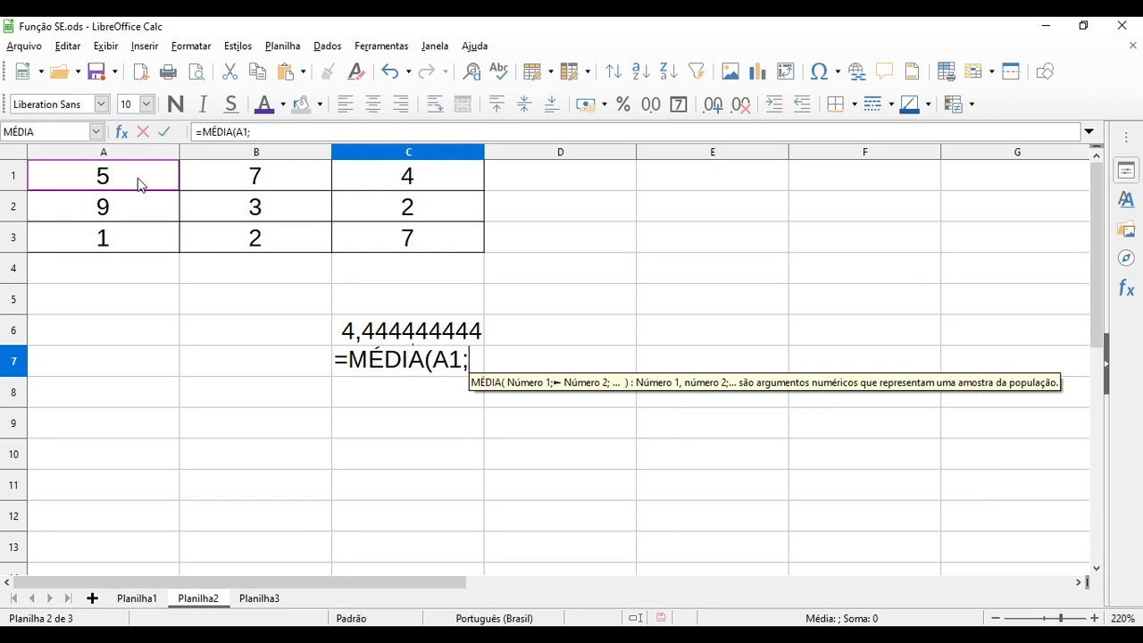
{"action": "left_click", "coordinate": [426, 181]}
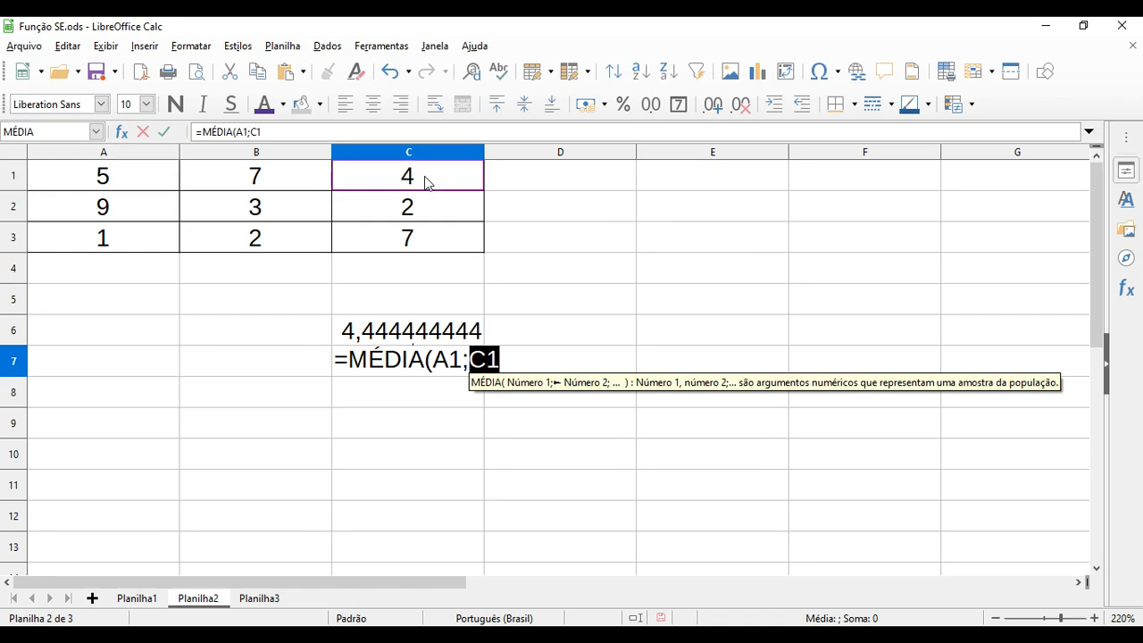
{"action": "type", "text": ")"}
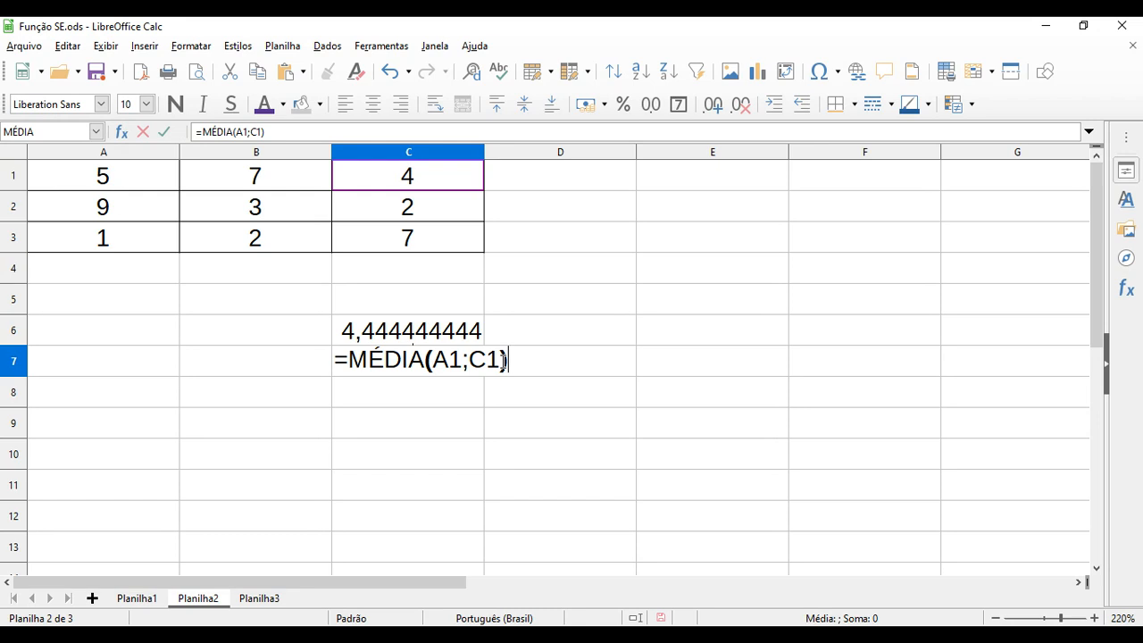
{"action": "key", "text": "Return"}
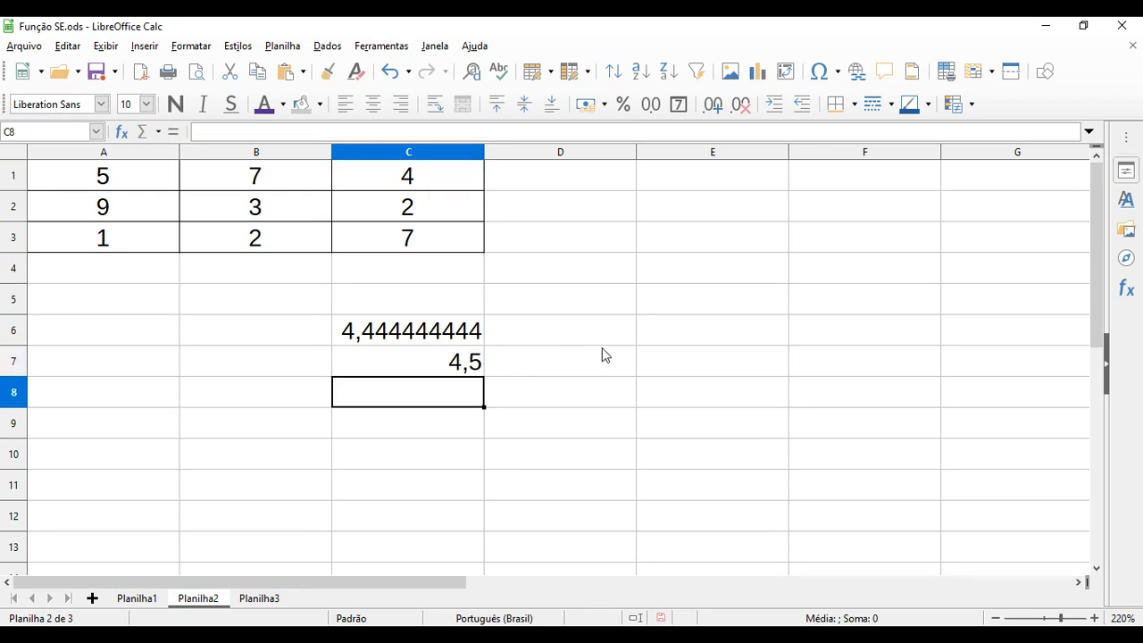
On Planilha3, center the Idade column horizontally from B1 to B6
{"action": "left_click", "coordinate": [260, 599]}
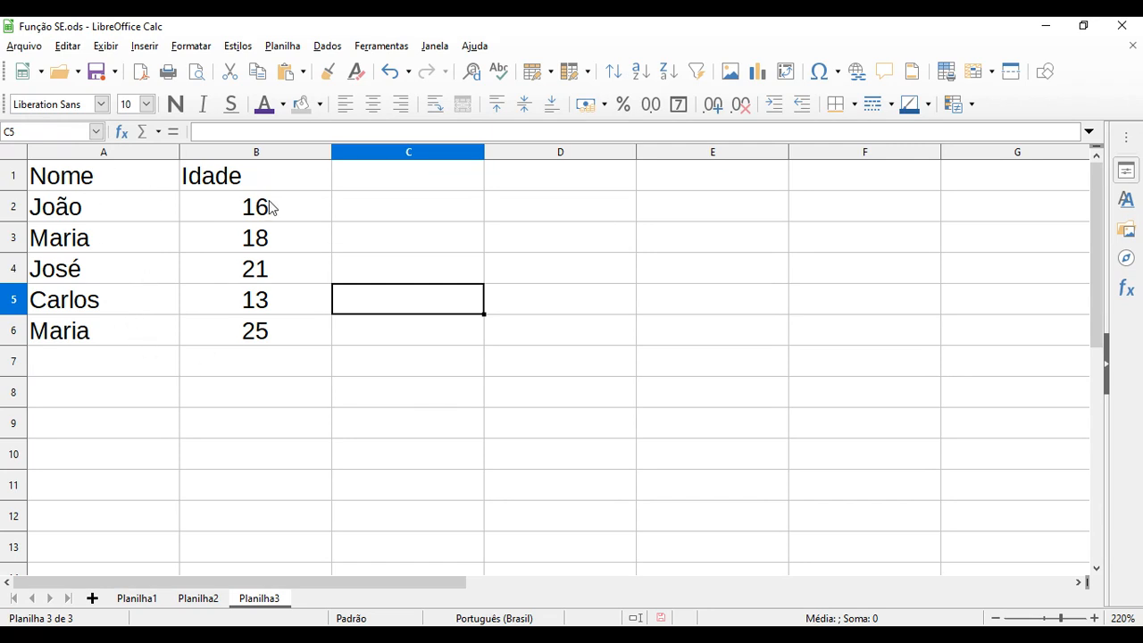
{"action": "left_click_drag", "start_coordinate": [281, 176], "coordinate": [279, 337]}
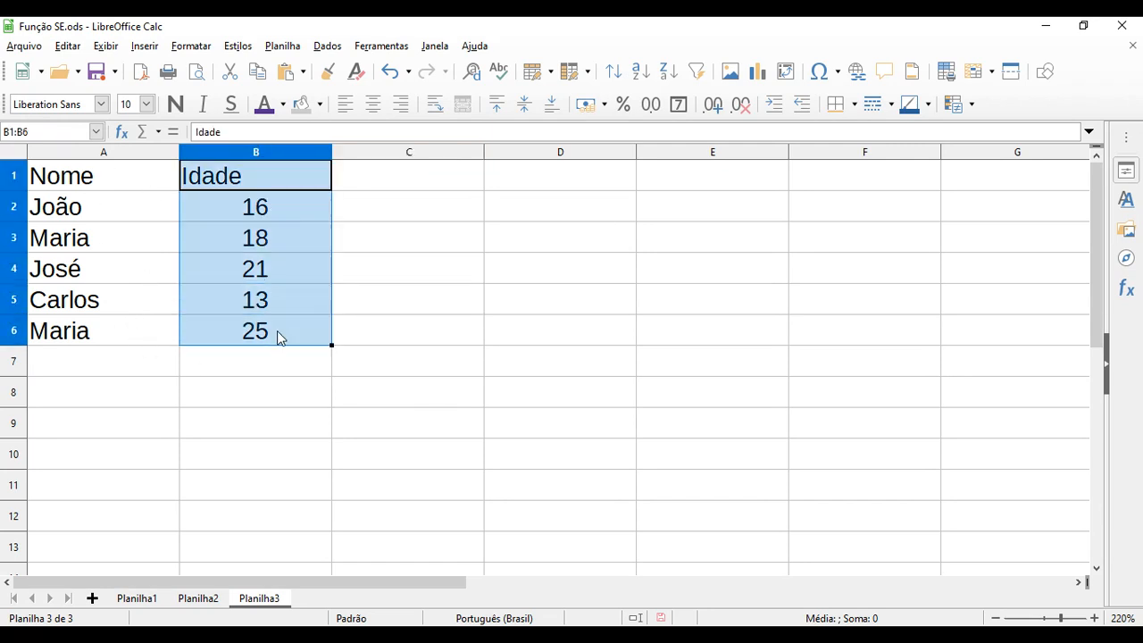
{"action": "left_click", "coordinate": [378, 106]}
{"action": "left_click", "coordinate": [374, 183]}
Start an SE formula in C2 that tests whether the age in B2 is at least 18 (B2>=18)
{"action": "left_click", "coordinate": [380, 221]}
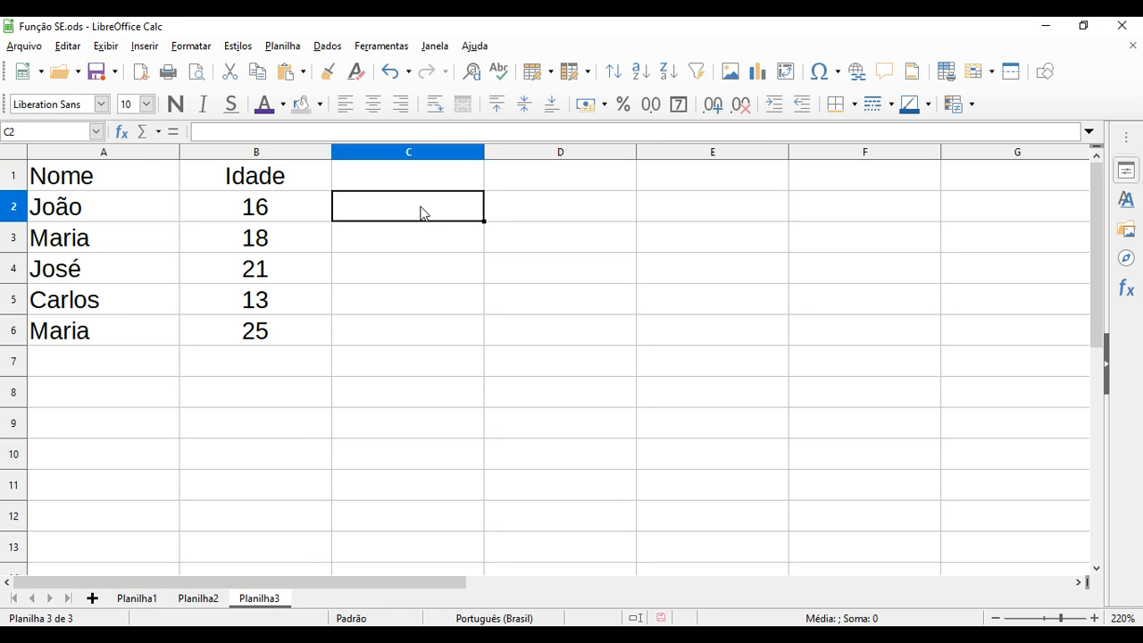
{"action": "type", "text": "="}
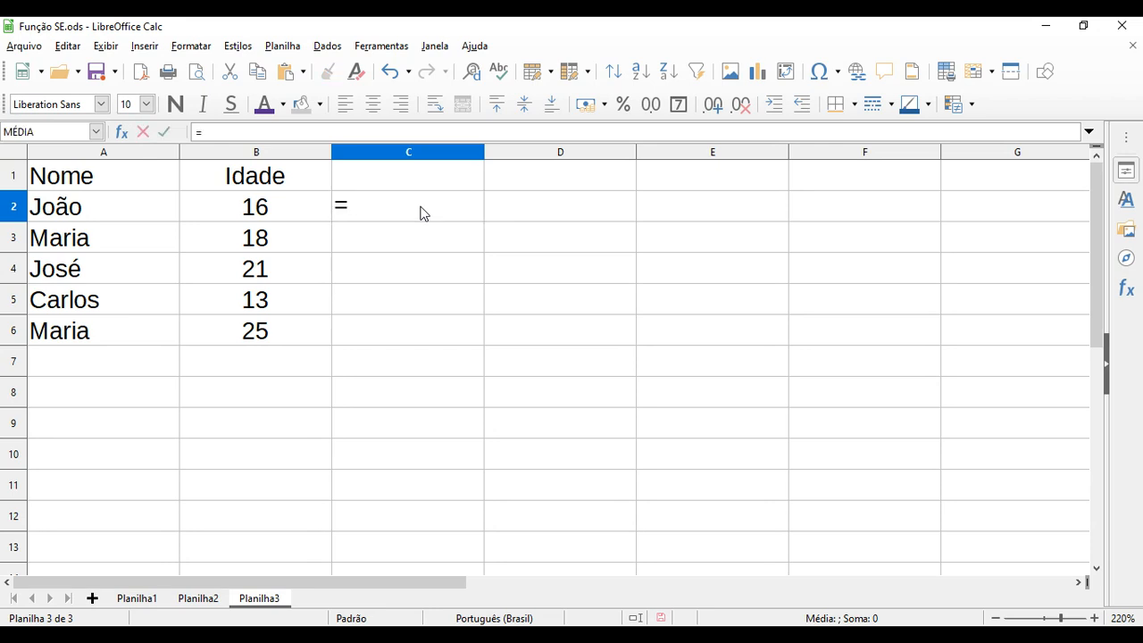
{"action": "scroll", "coordinate": [422, 211], "scroll_direction": "up", "scroll_amount": 2}
{"action": "type", "text": "SE("}
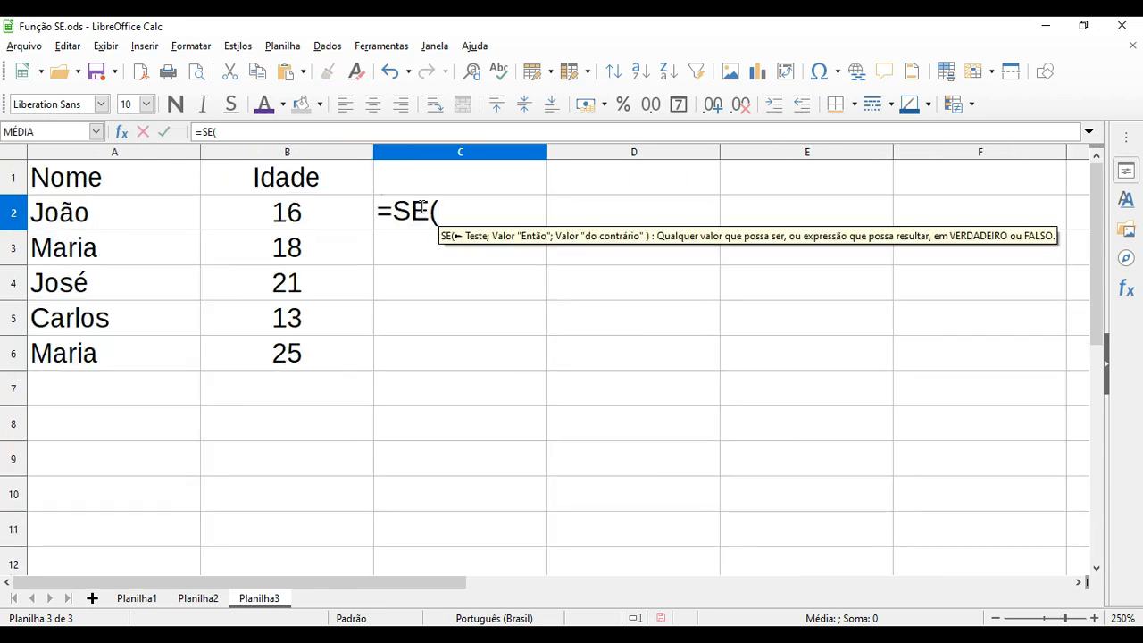
{"action": "left_click", "coordinate": [308, 217]}
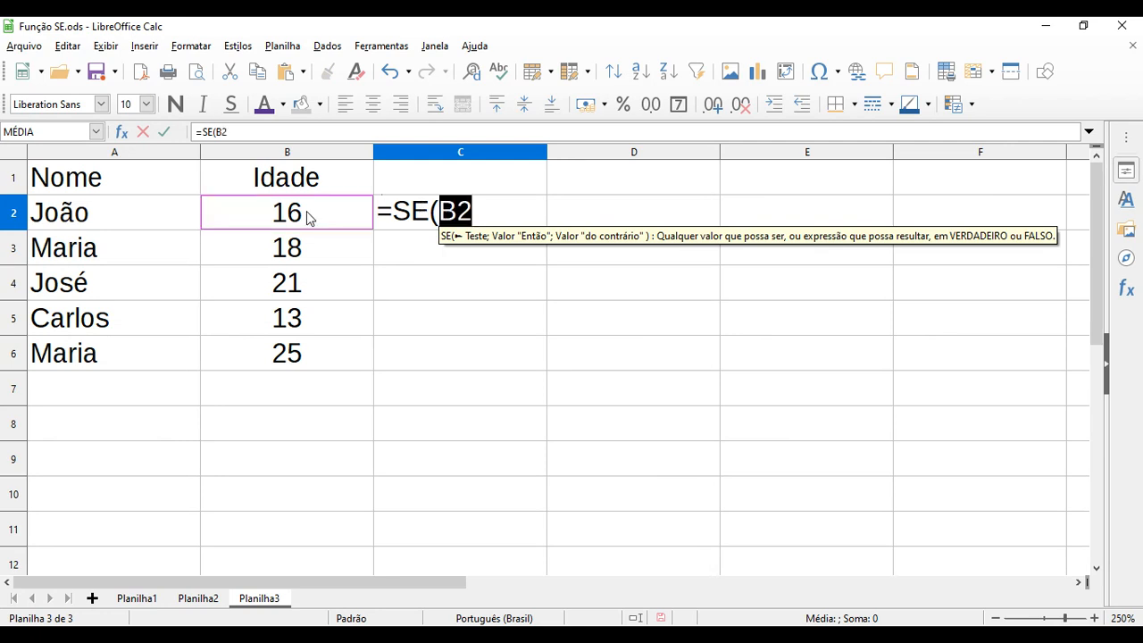
{"action": "left_click", "coordinate": [486, 212]}
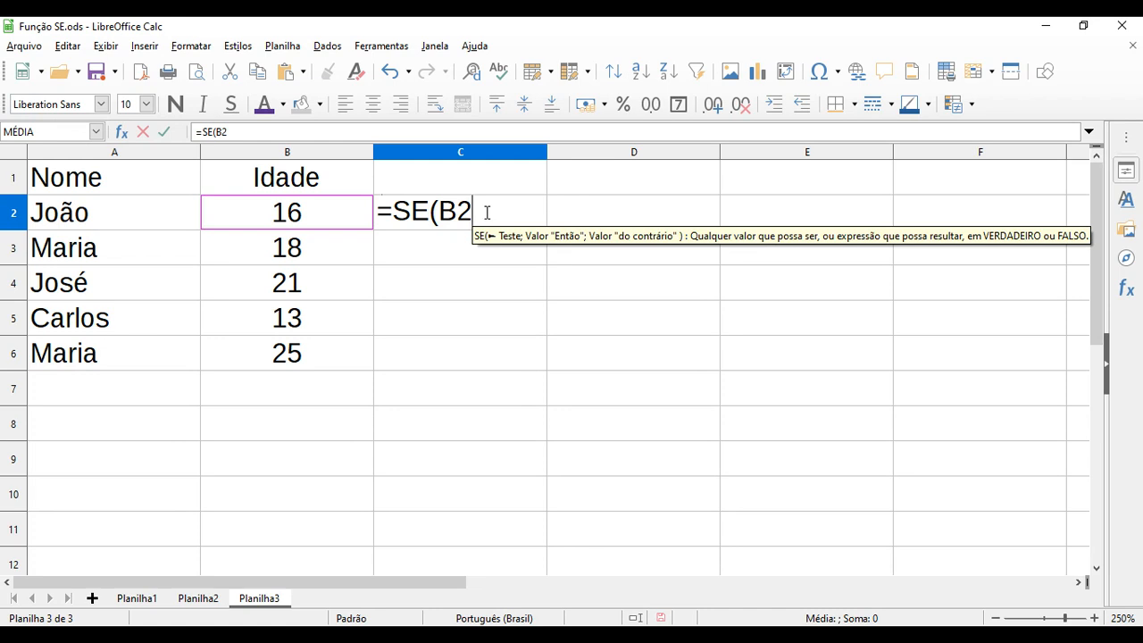
{"action": "type", "text": ">="}
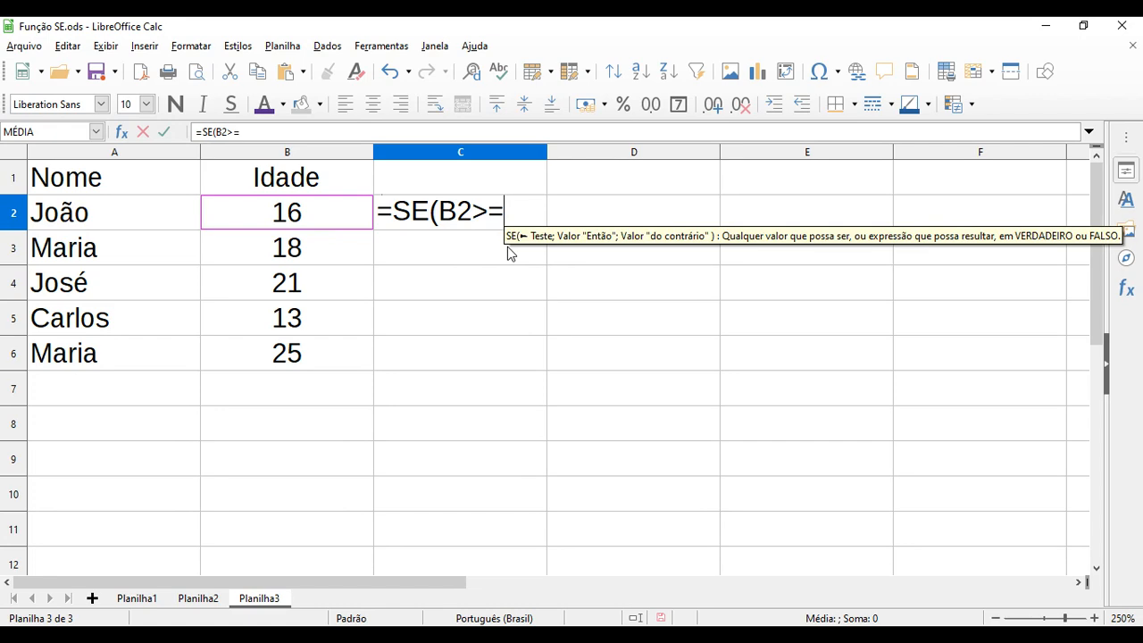
{"action": "type", "text": "18"}
{"action": "scroll", "coordinate": [507, 247], "scroll_direction": "down", "scroll_amount": 2}
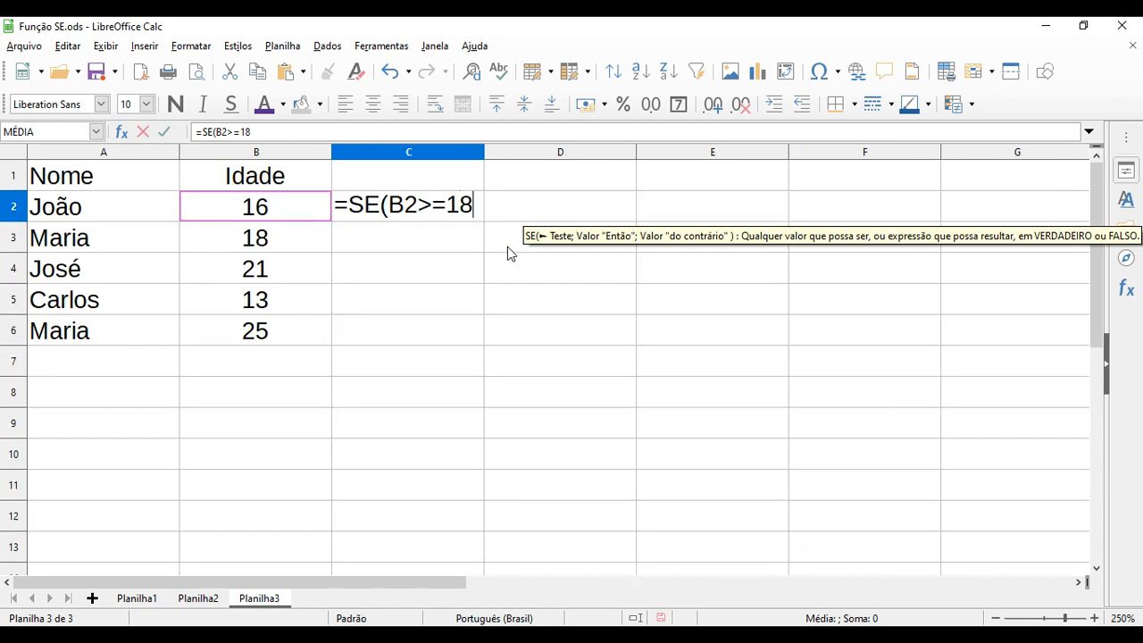
Add "MAIOR DE IDADE" as the true result of the SE formula in C2
{"action": "type", "text": ";\"MAIOR DE"}
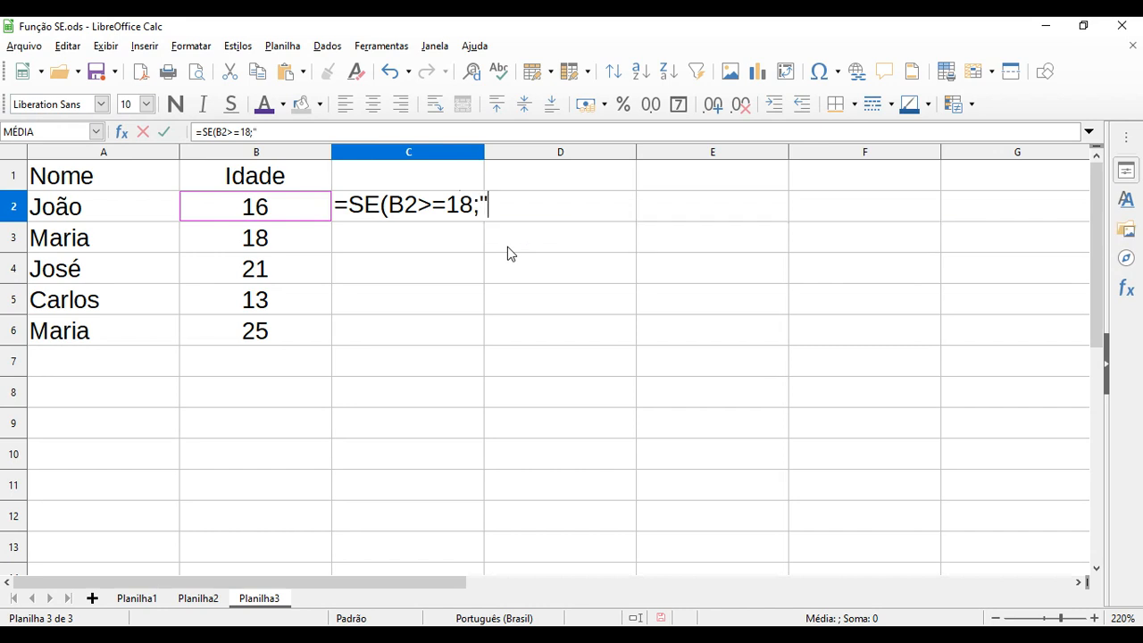
{"action": "type", "text": " IDA"}
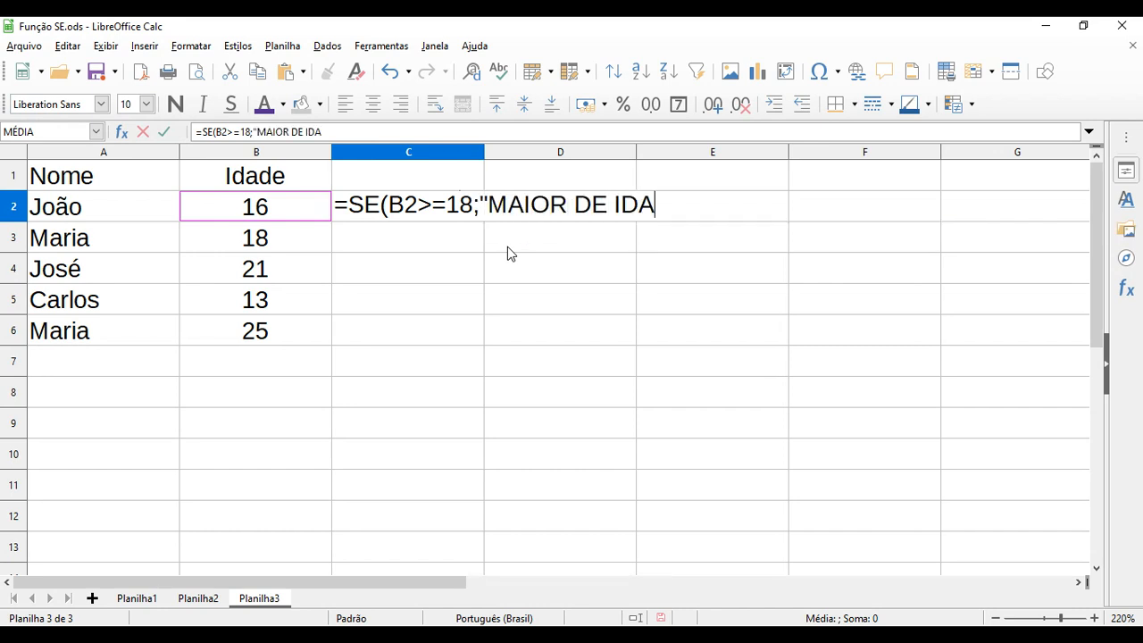
{"action": "type", "text": "DE\""}
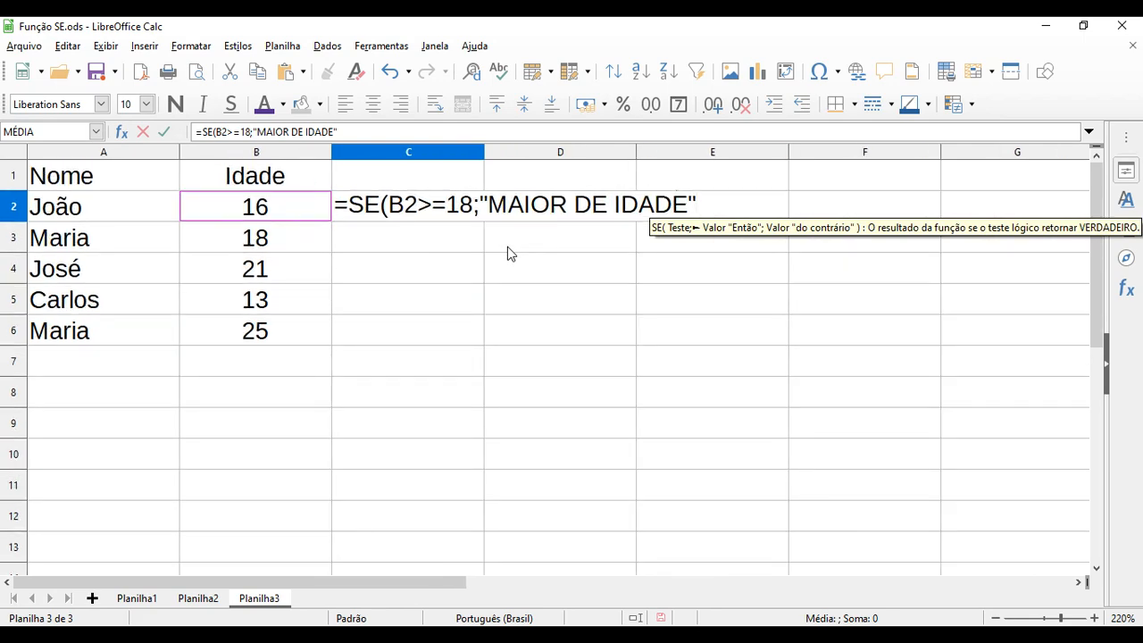
{"action": "scroll", "coordinate": [508, 247], "scroll_direction": "up", "scroll_amount": 2}
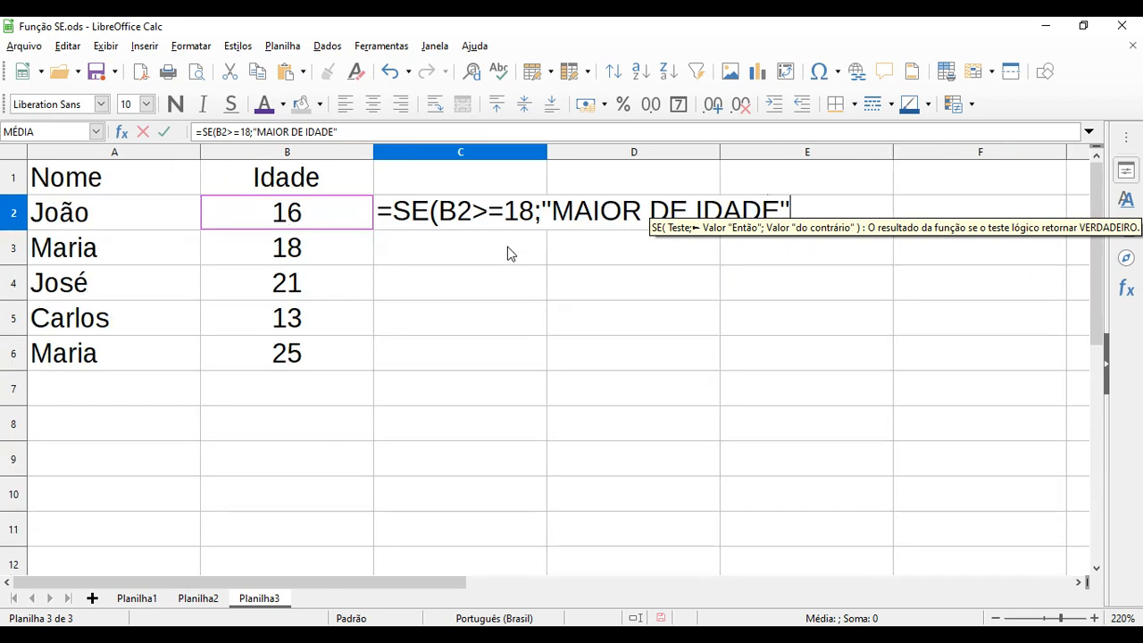
{"action": "scroll", "coordinate": [507, 247], "scroll_direction": "down", "scroll_amount": 2}
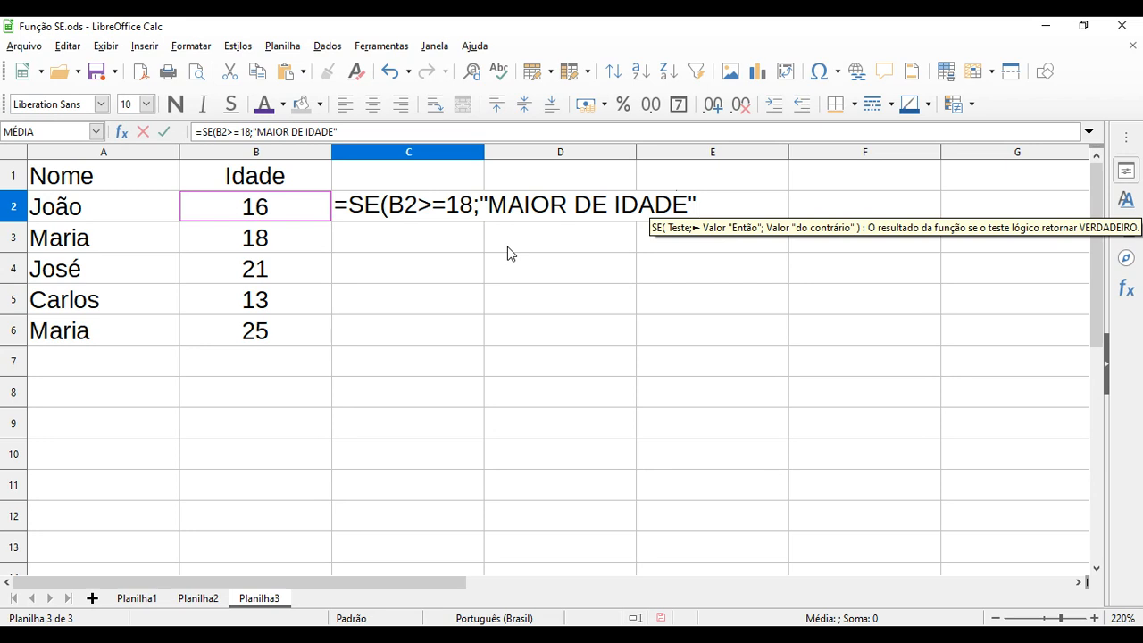
Complete the SE formula in C2 with "MENOR DE IDADE" as the false result
{"action": "type", "text": ";"}
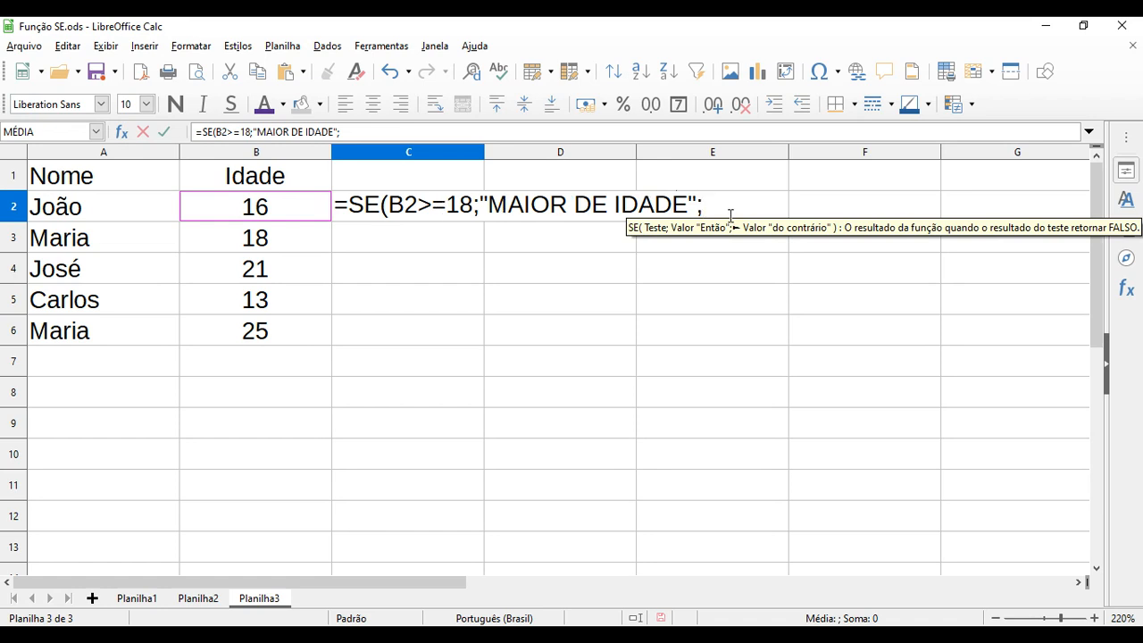
{"action": "type", "text": "\""}
{"action": "type", "text": "M"}
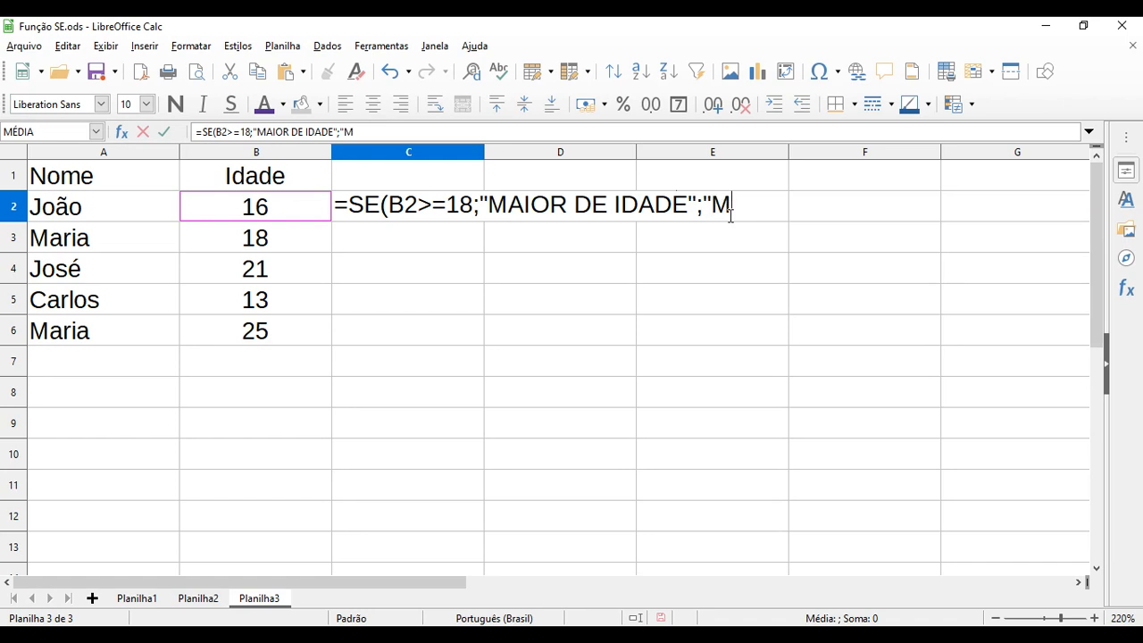
{"action": "type", "text": "ENOR DE IDADE"}
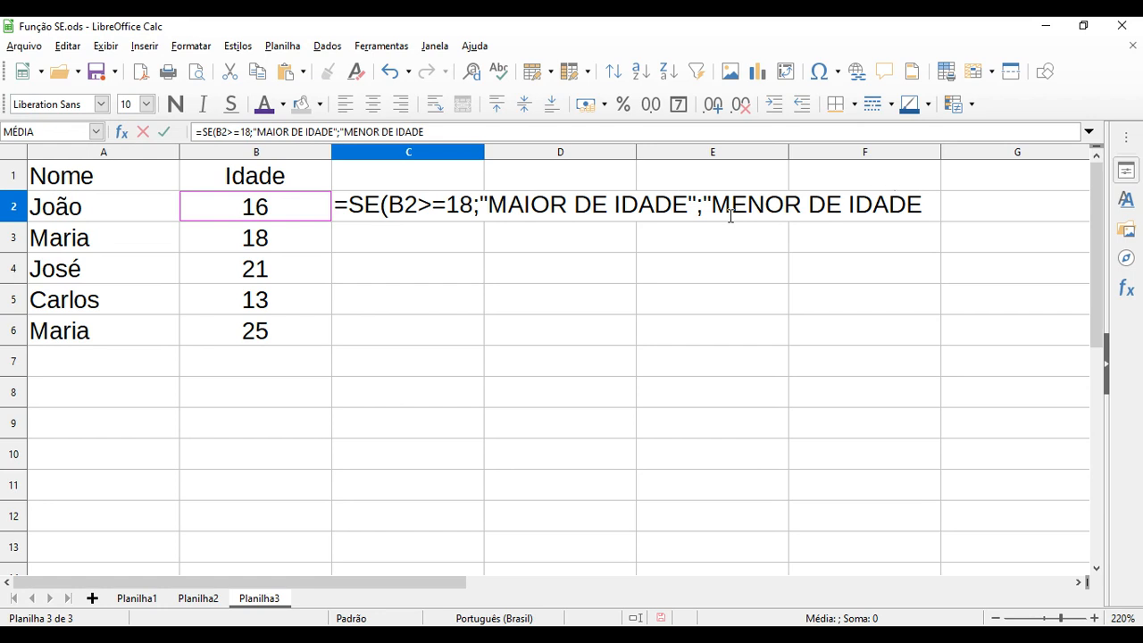
{"action": "type", "text": "\""}
{"action": "scroll", "coordinate": [731, 215], "scroll_direction": "down", "scroll_amount": 1}
{"action": "type", "text": ")"}
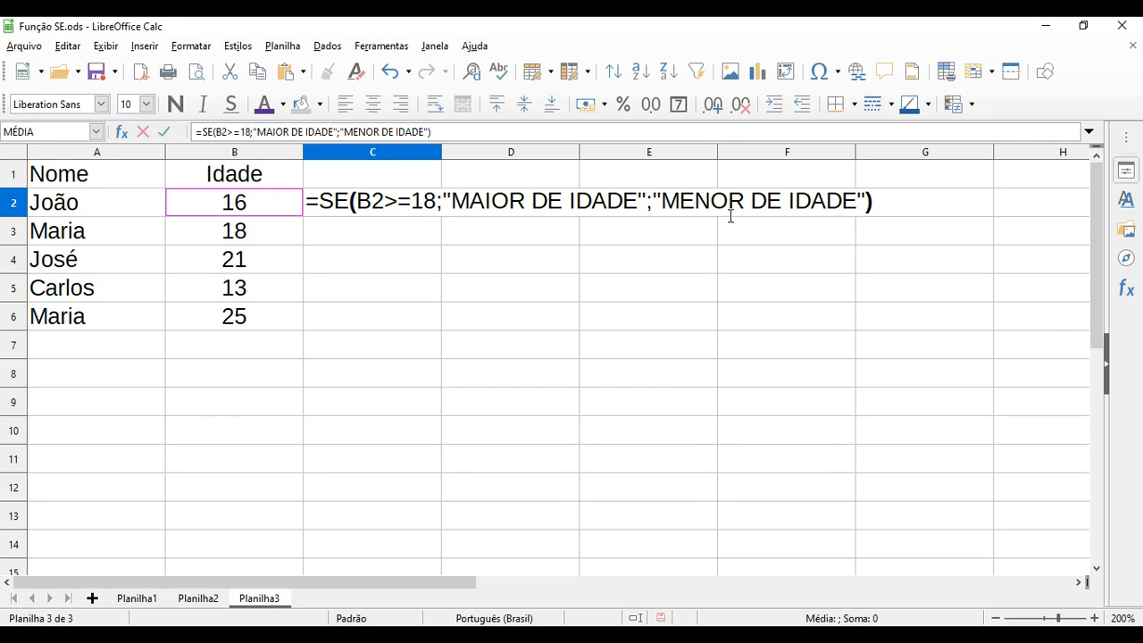
{"action": "key", "text": "Return"}
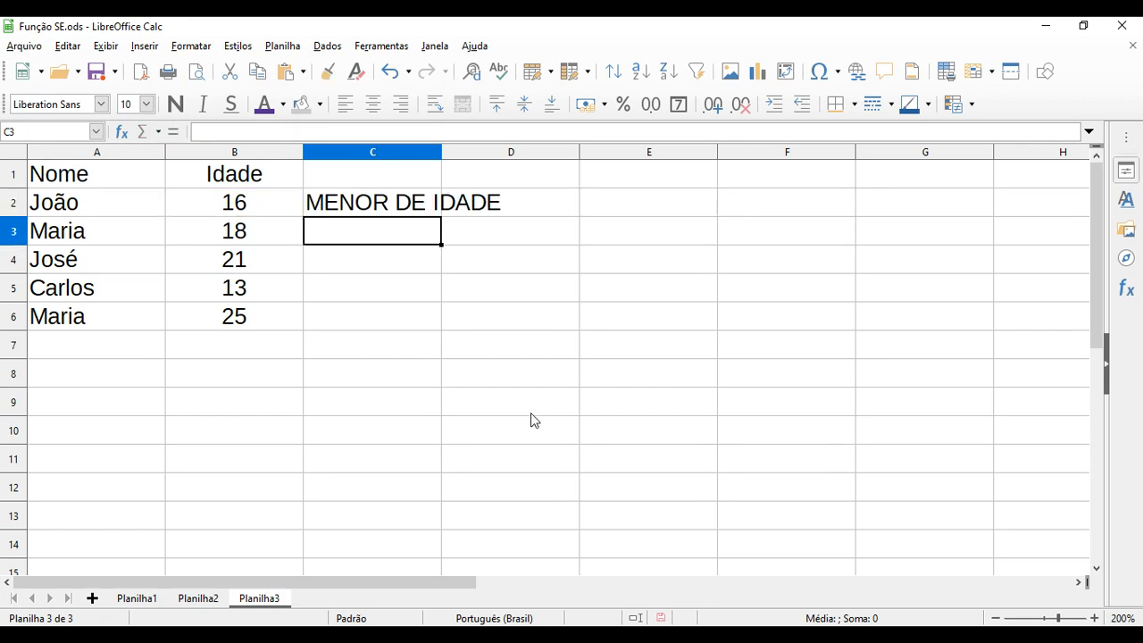